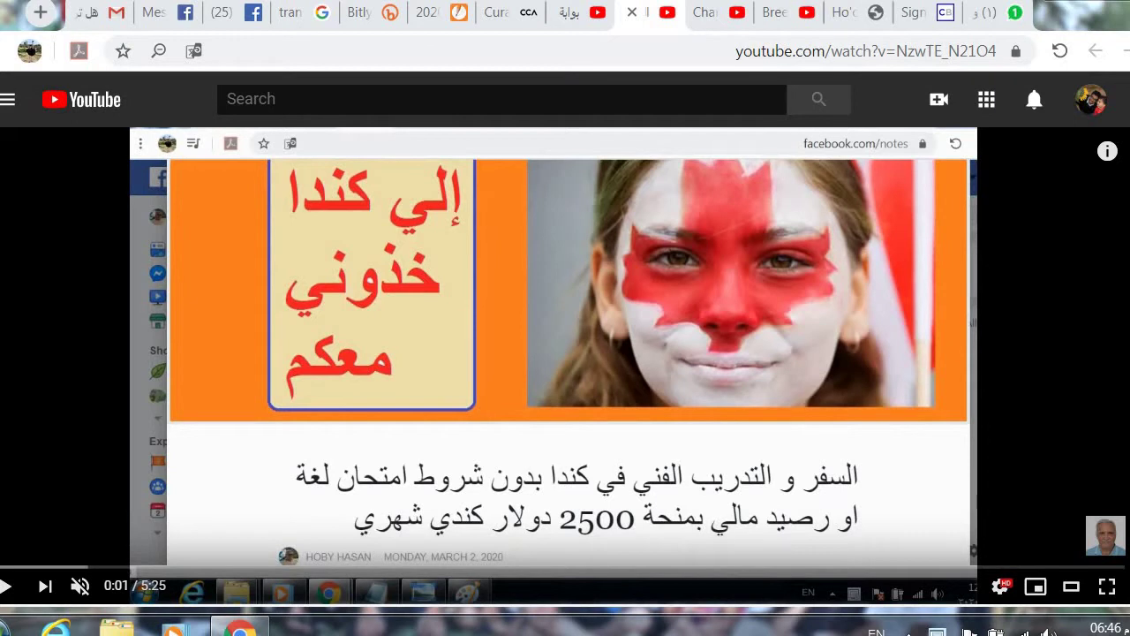
Step: Toggle the YouTube video into and out of full screen, then switch to the application form tab
left_click(1107, 589)
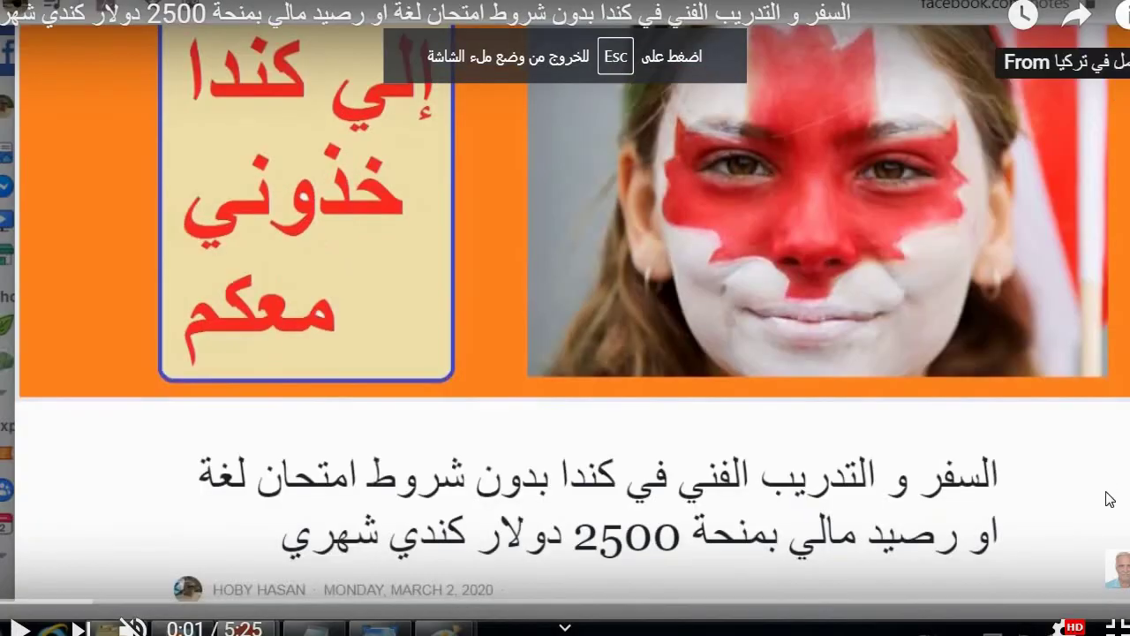
left_click(1114, 625)
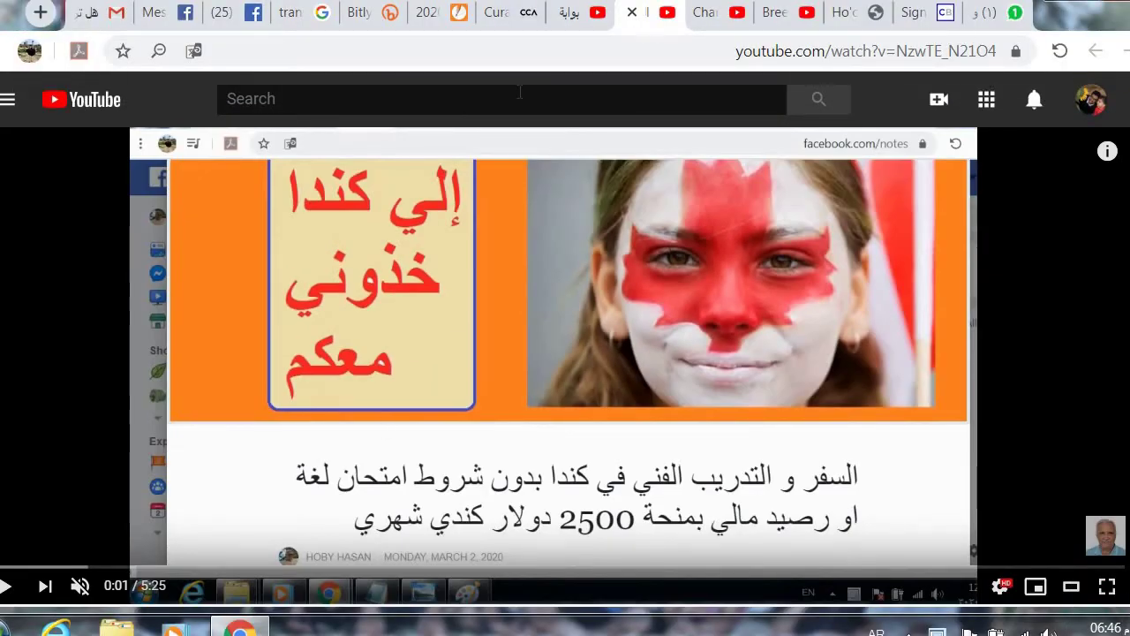
left_click(446, 16)
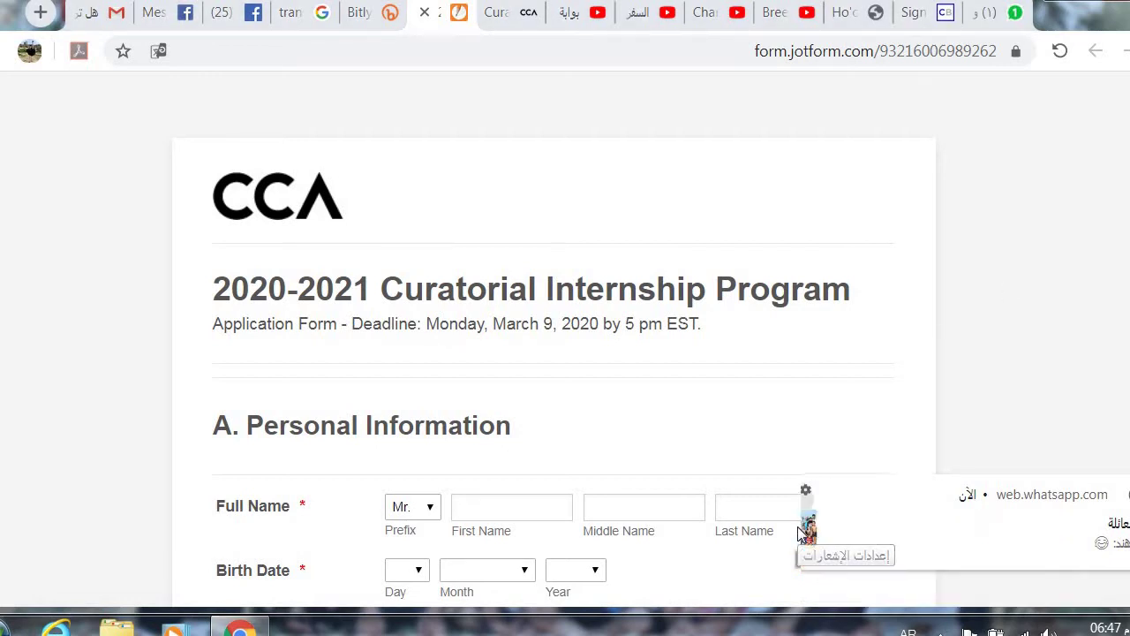
left_click(804, 520)
left_click(780, 416)
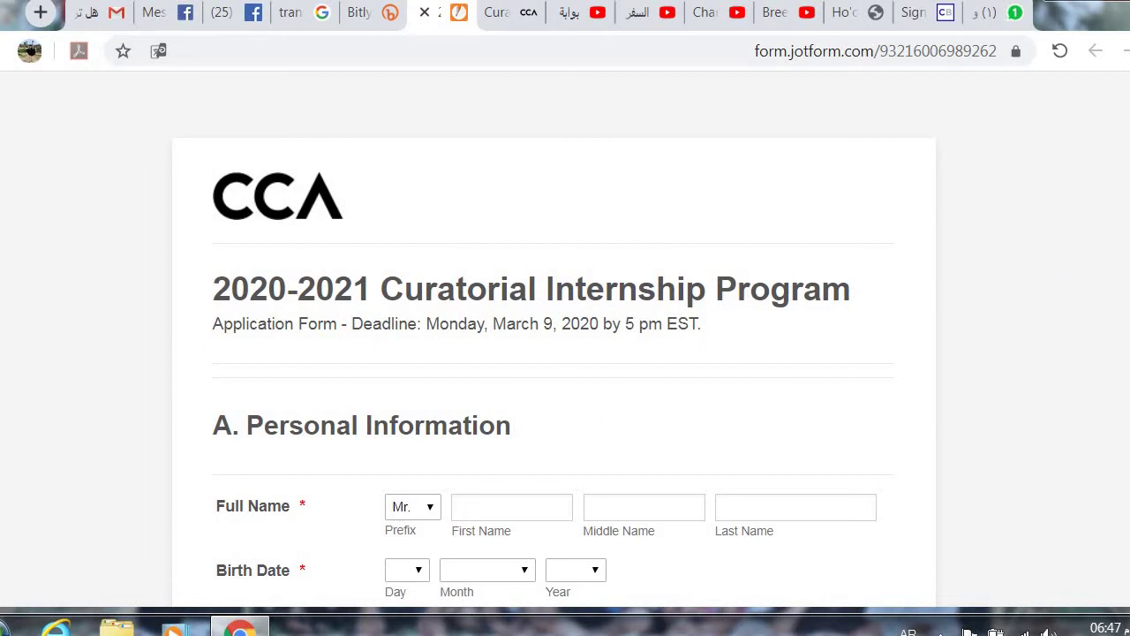
Step: Scroll down to the Full Name field and keep Mr. as the prefix
scroll(555, 353, "down", 3)
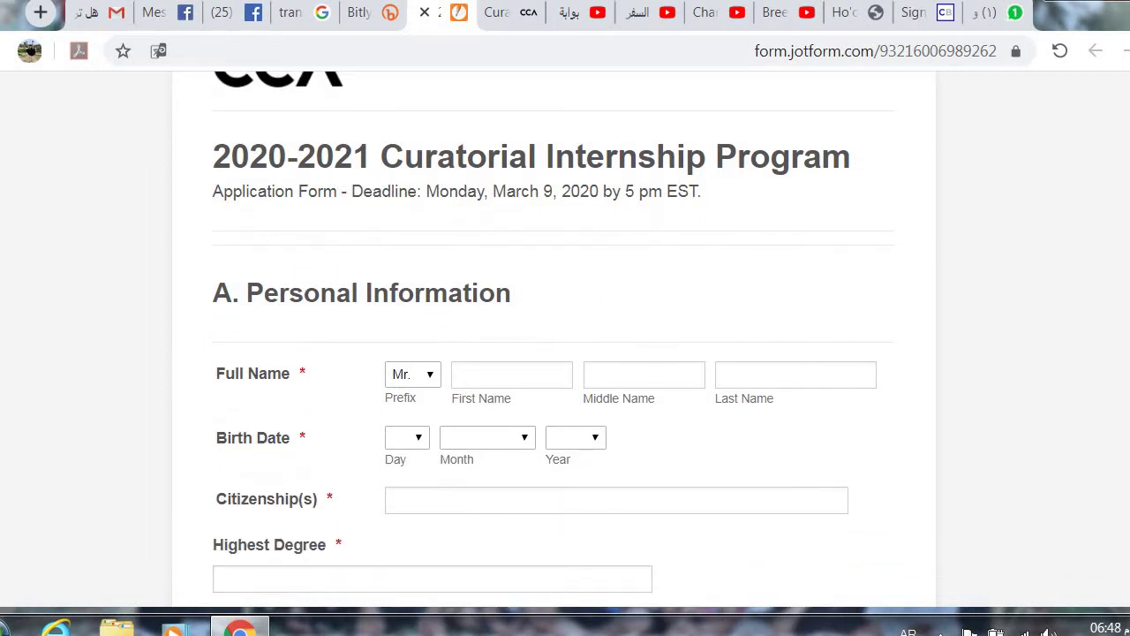
scroll(554, 353, "down", 2)
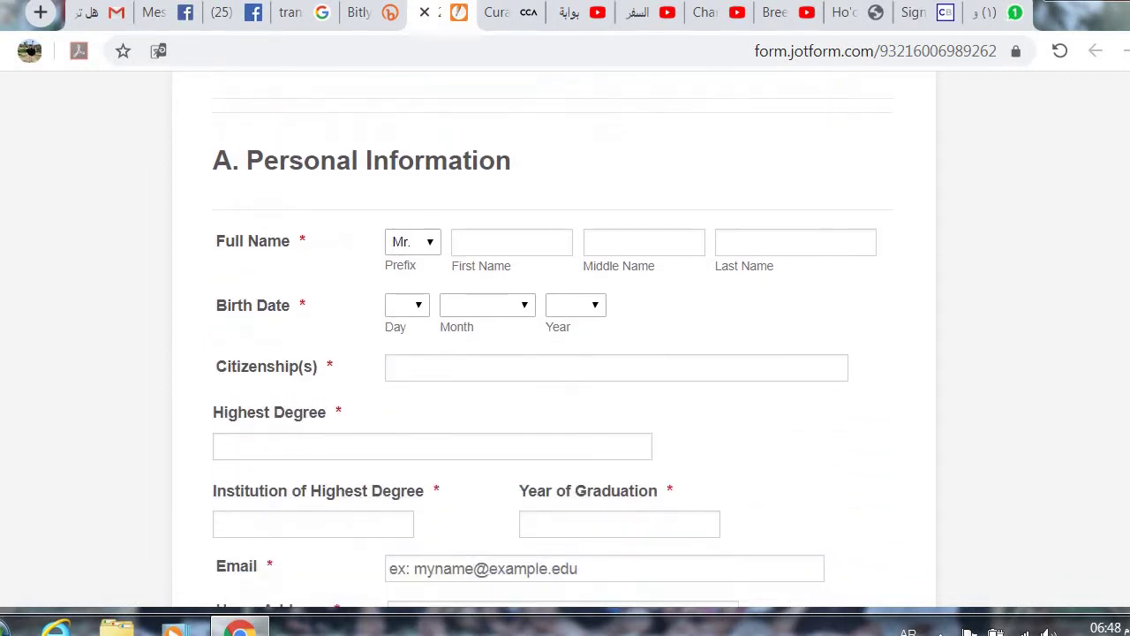
scroll(554, 353, "down", 1)
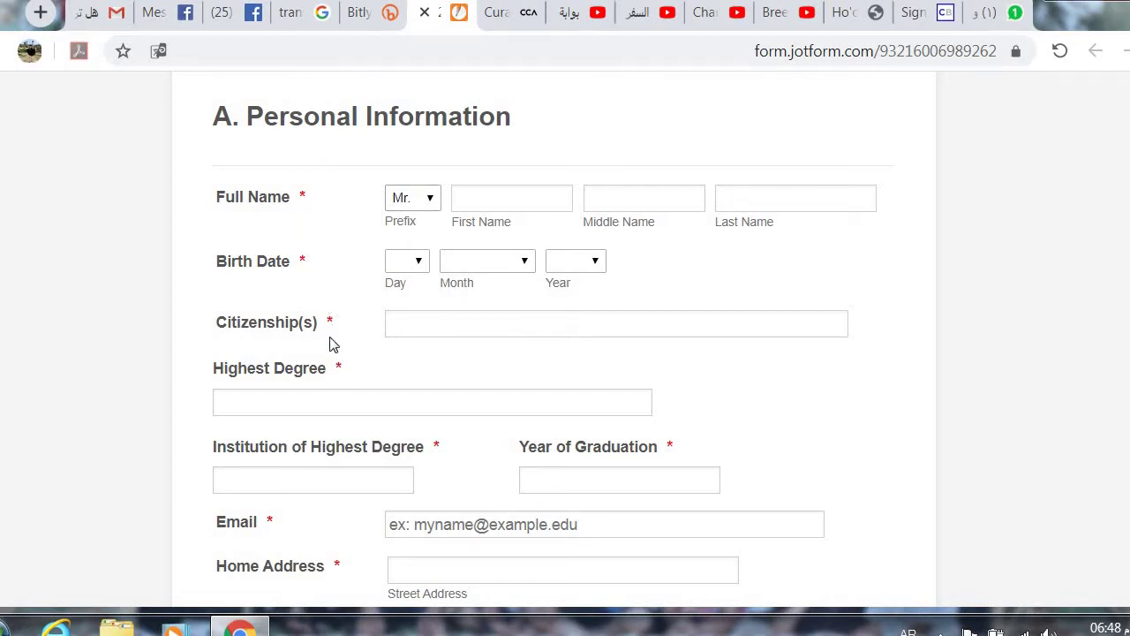
left_click(432, 204)
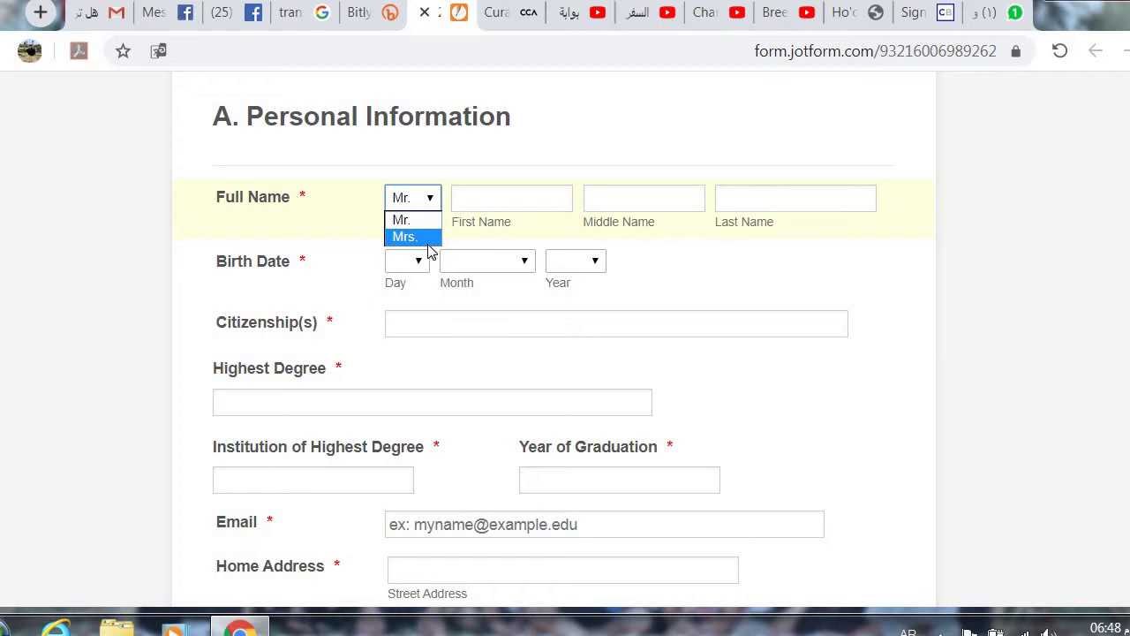
left_click(431, 196)
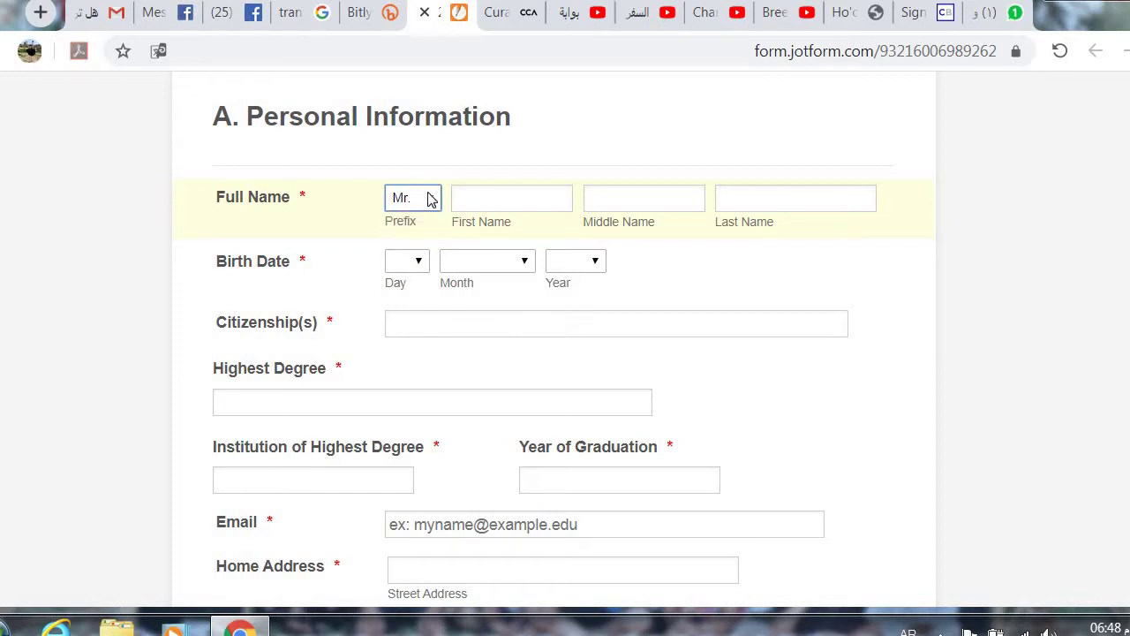
Step: Click through the First, Middle and Last Name boxes, re-confirm Mr., and return to First Name
left_click(499, 194)
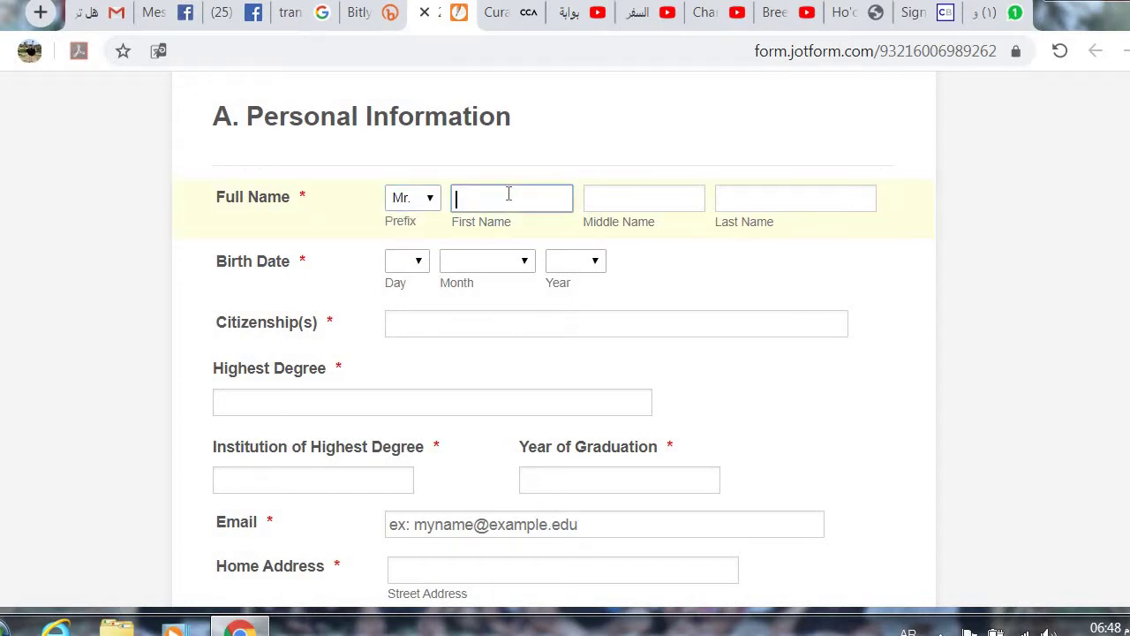
left_click(641, 197)
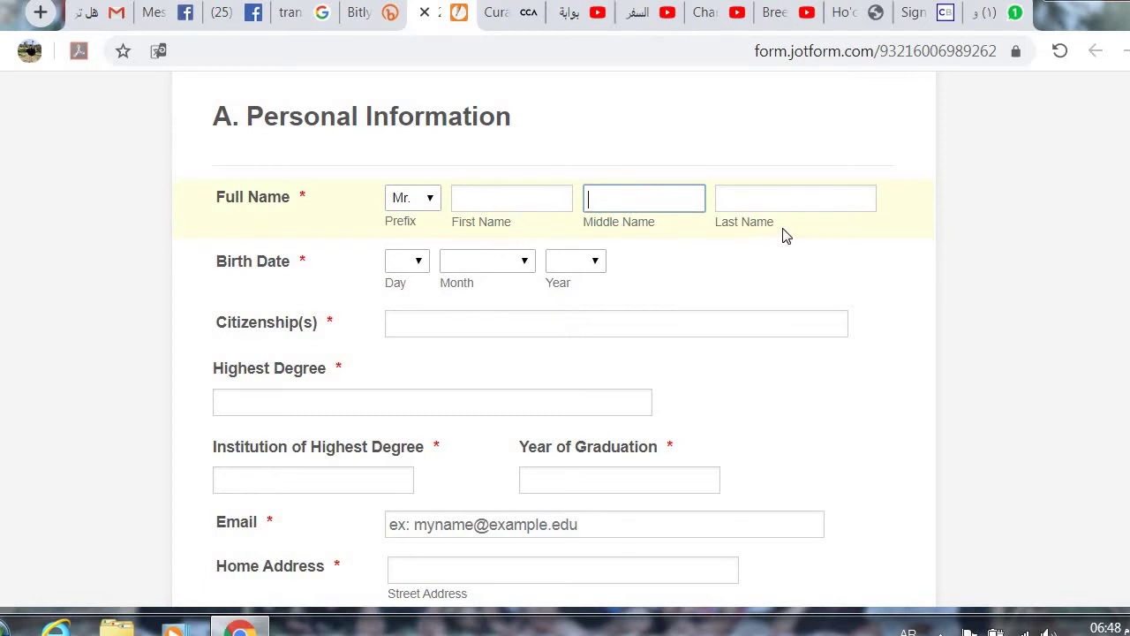
left_click(784, 194)
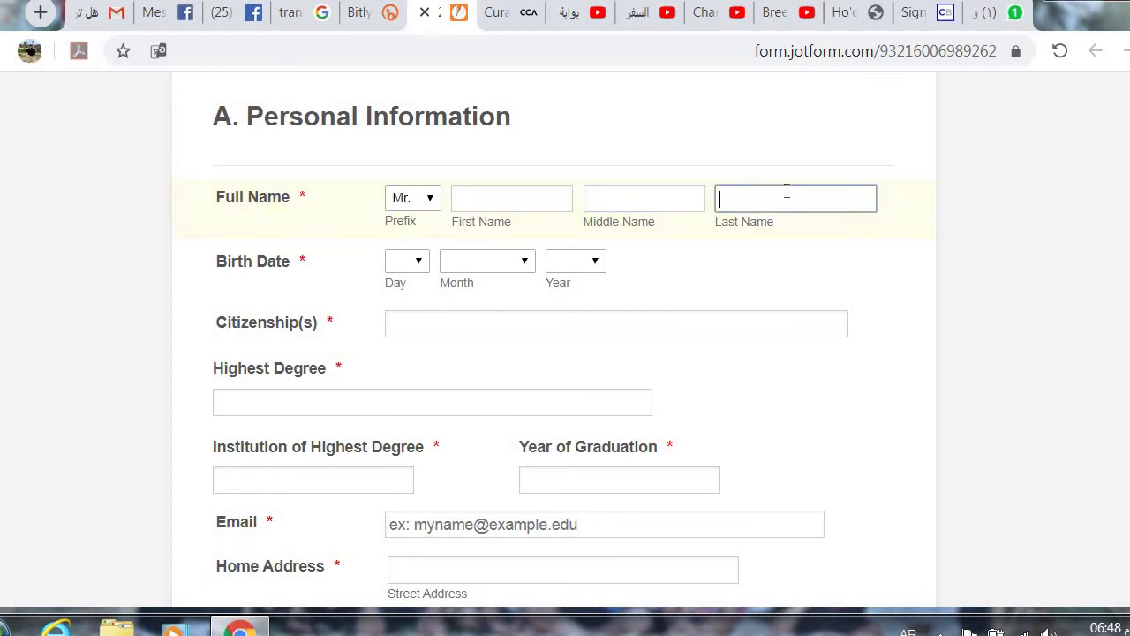
left_click(531, 199)
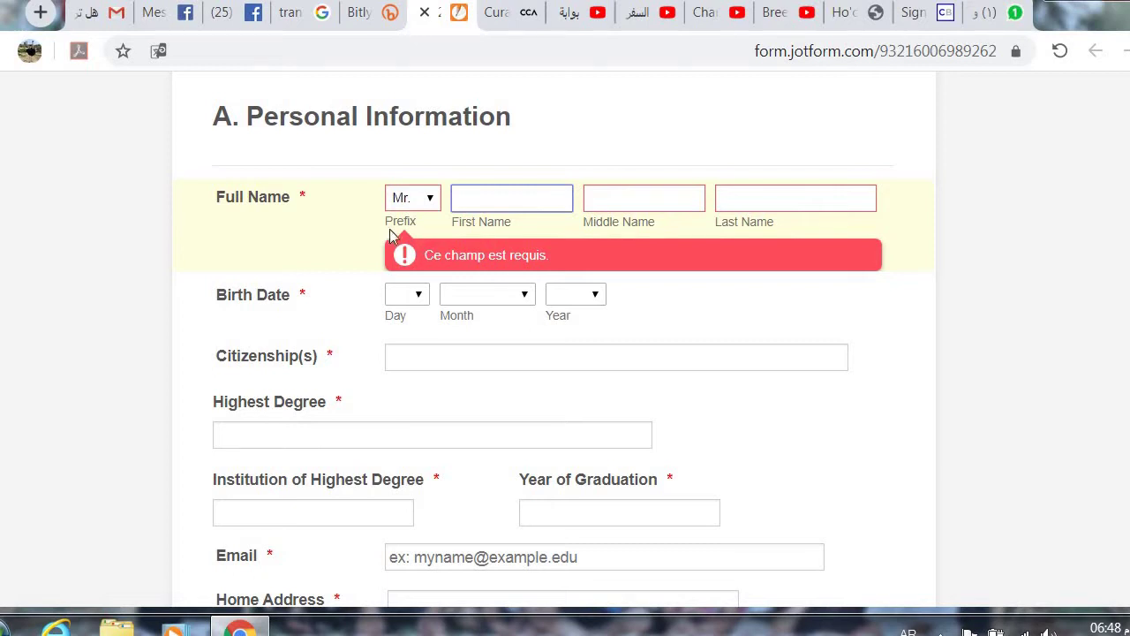
left_click(418, 209)
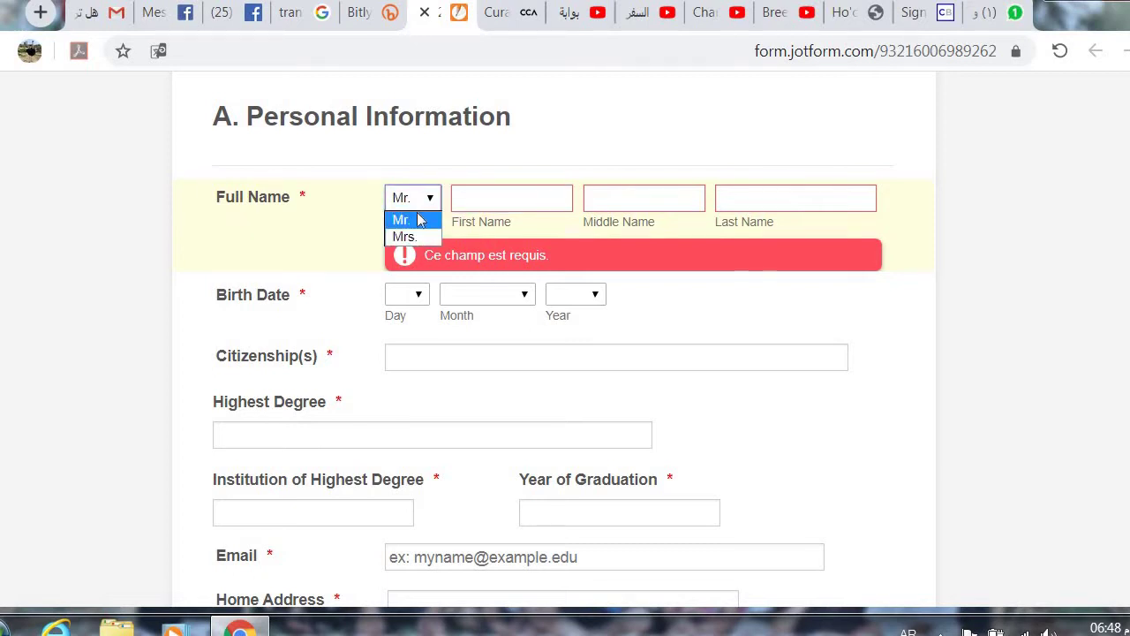
left_click(420, 222)
left_click(357, 233)
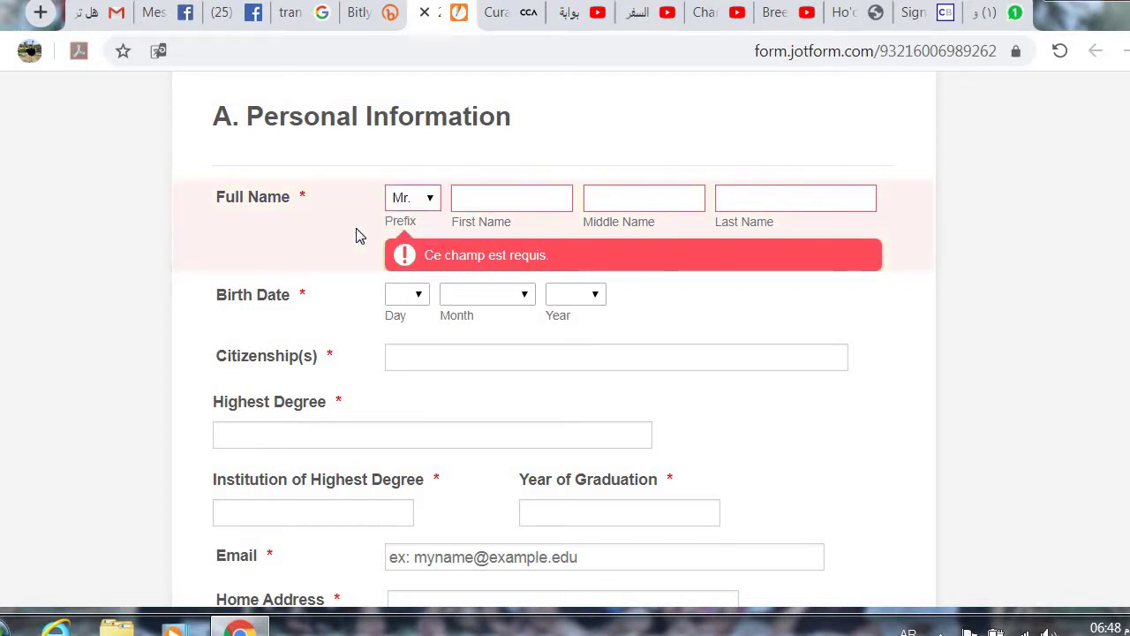
left_click(514, 193)
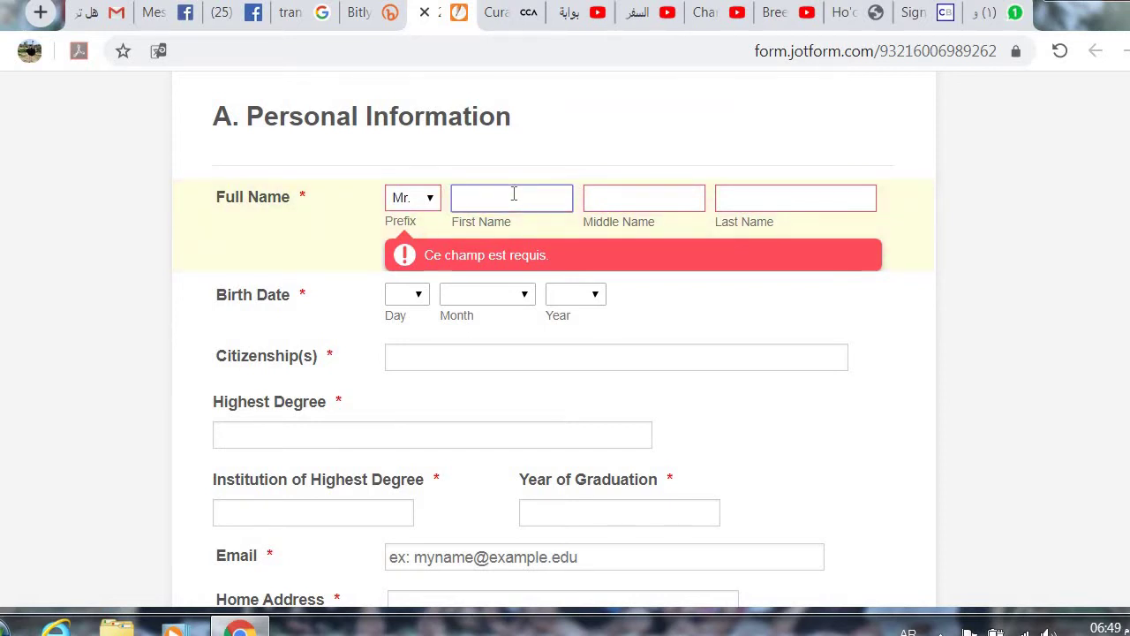
Step: Switch the keyboard to English and enter the applicant's first, middle and last names
key("alt+shift")
left_click(632, 201)
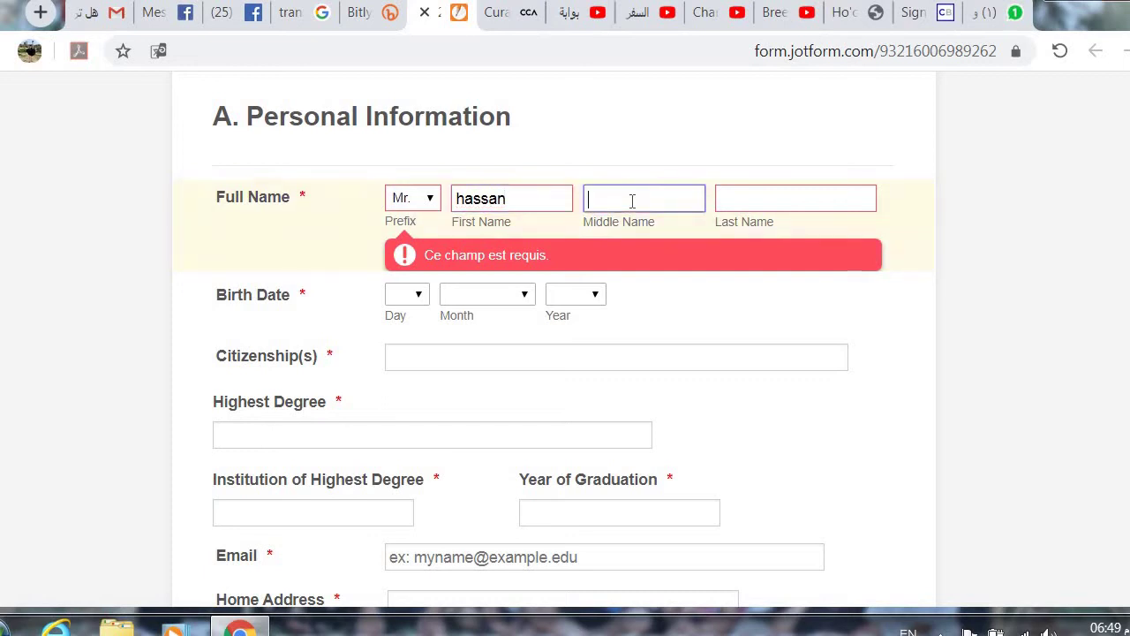
left_click(759, 201)
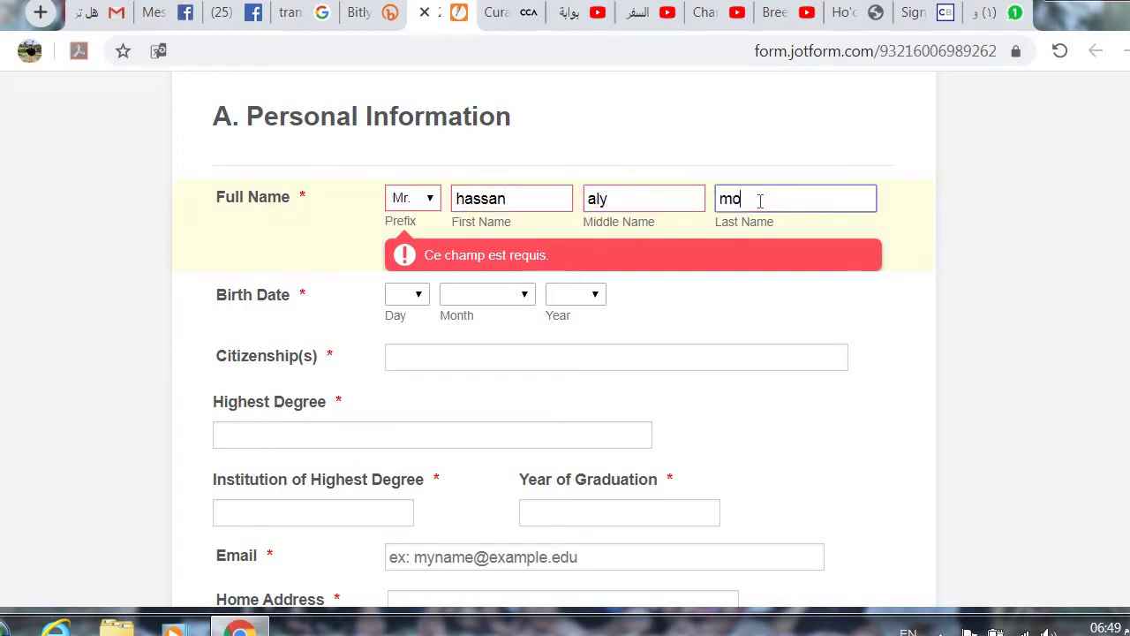
left_click(334, 255)
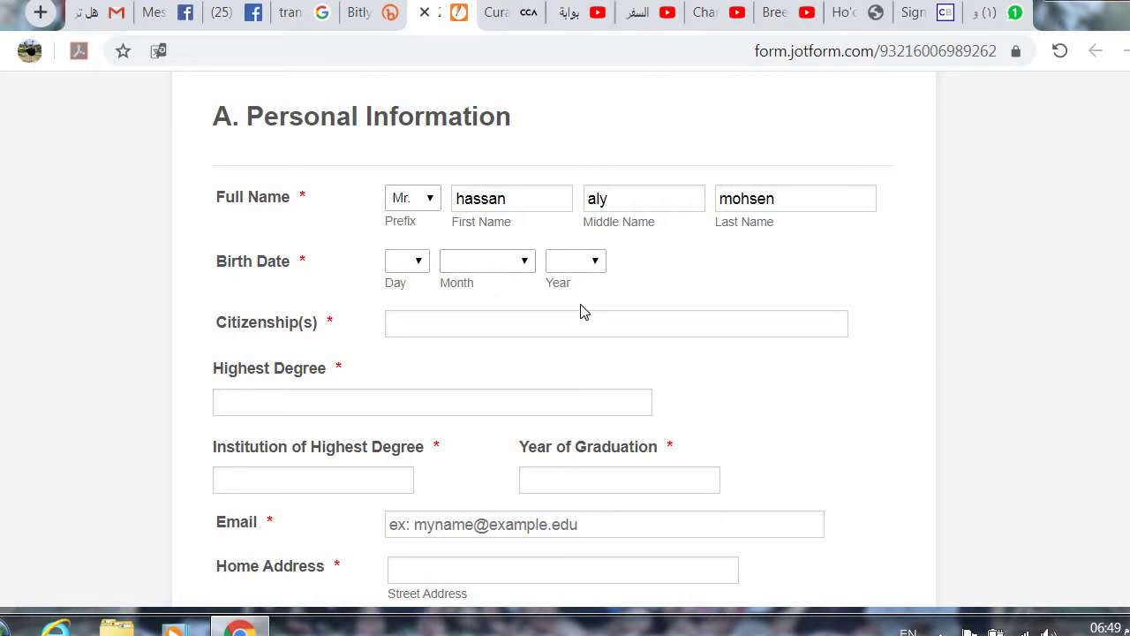
Step: Choose day 1, month January and year 1990 in the Birth Date dropdowns
left_click(421, 269)
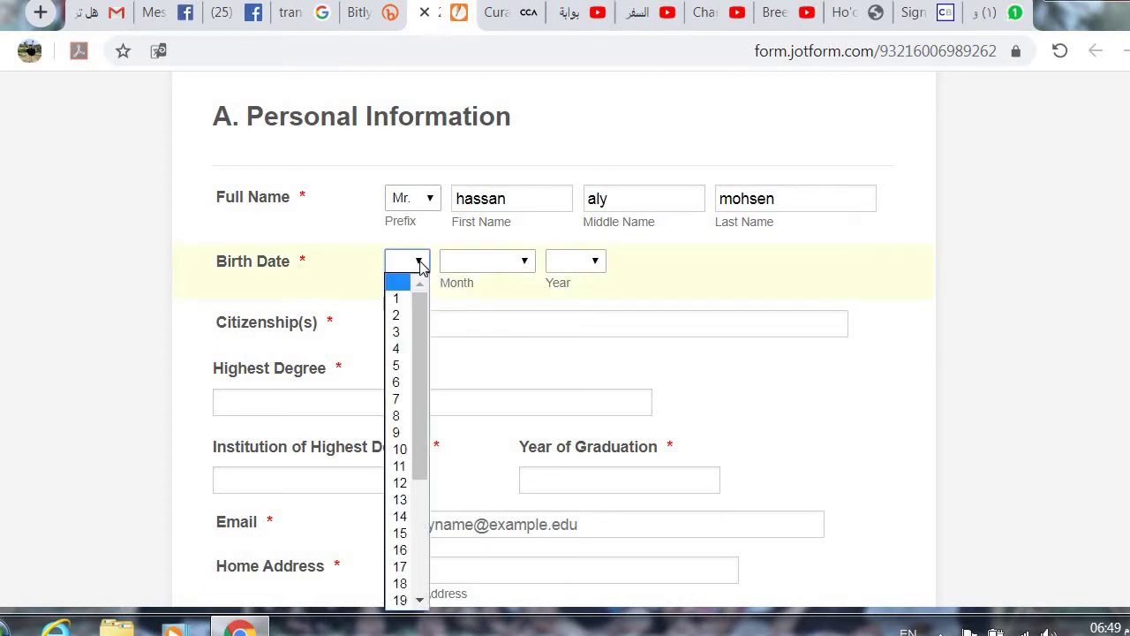
left_click(397, 301)
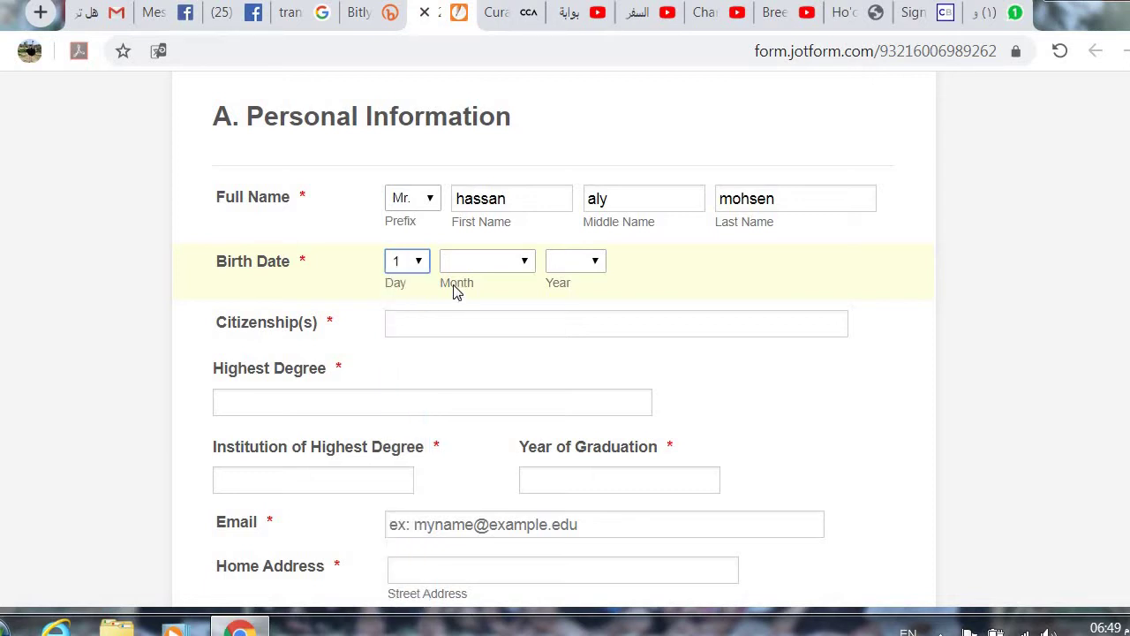
left_click(526, 263)
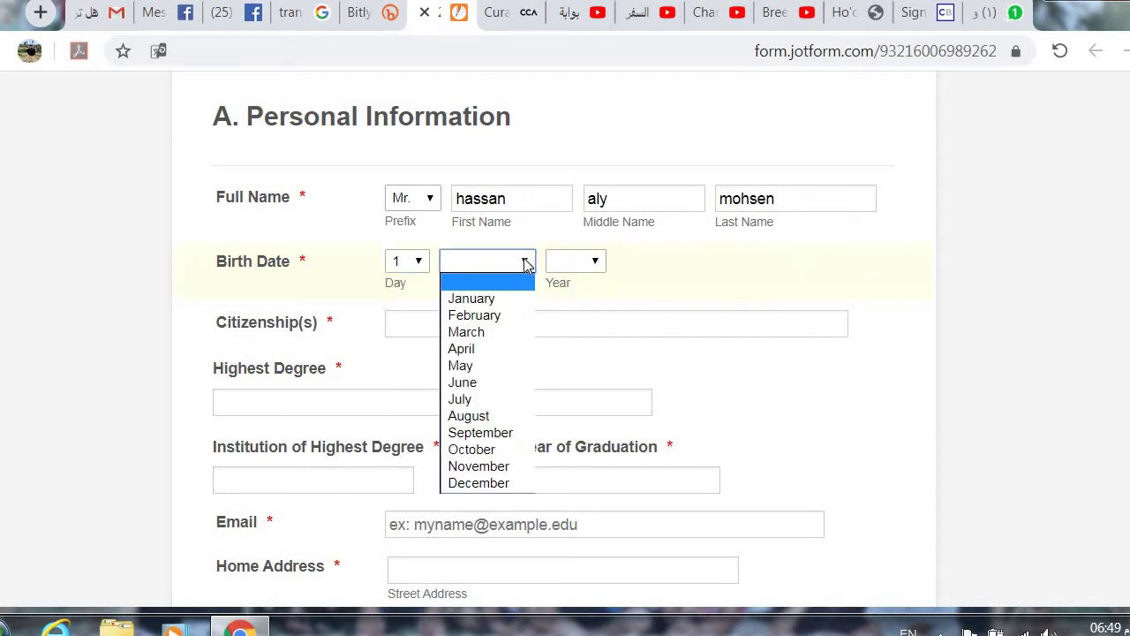
left_click(504, 301)
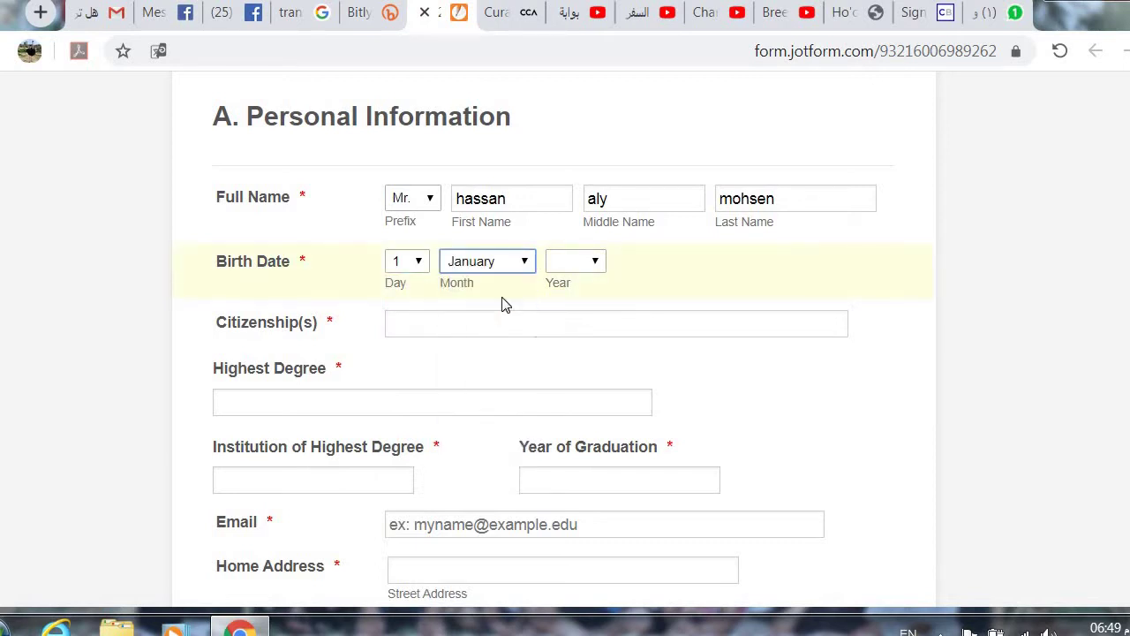
left_click(596, 263)
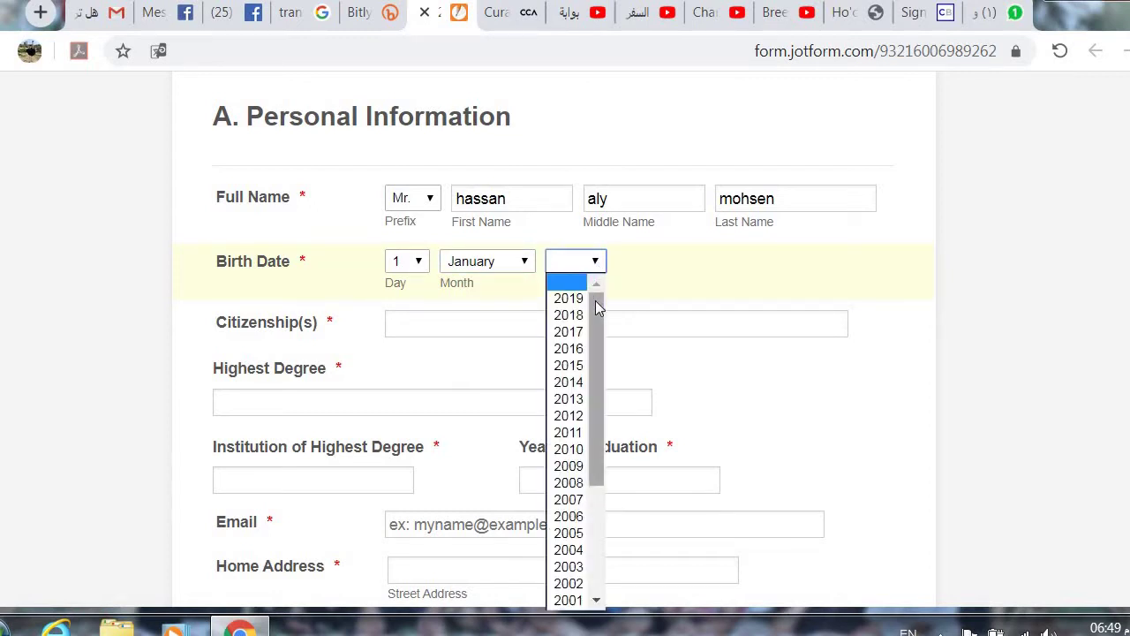
left_click_drag(597, 306, 599, 450)
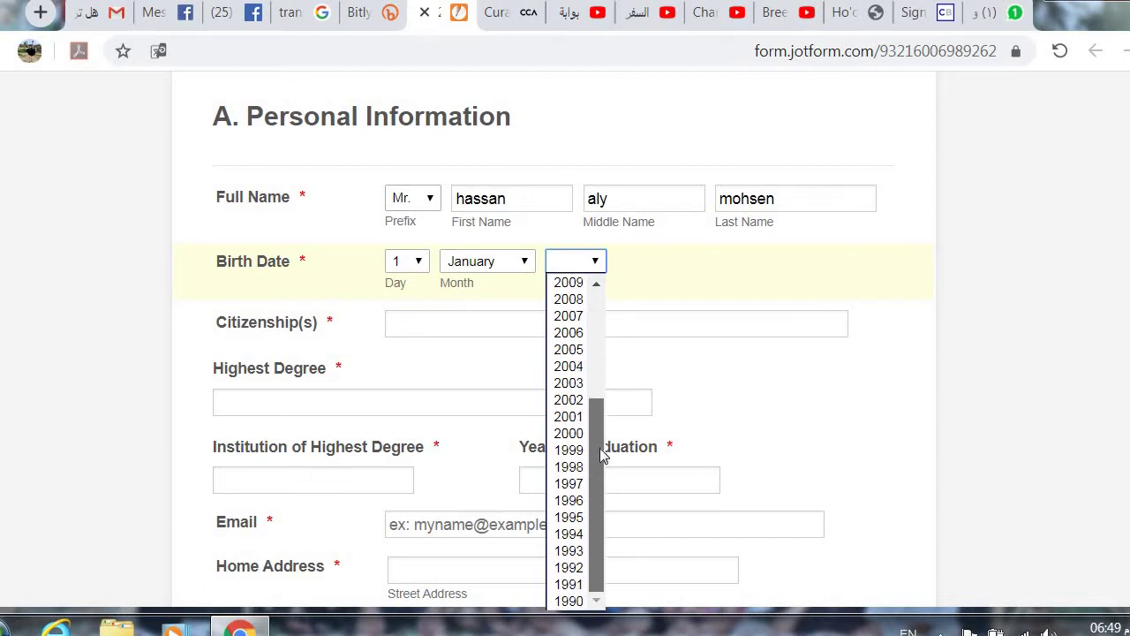
left_click(569, 601)
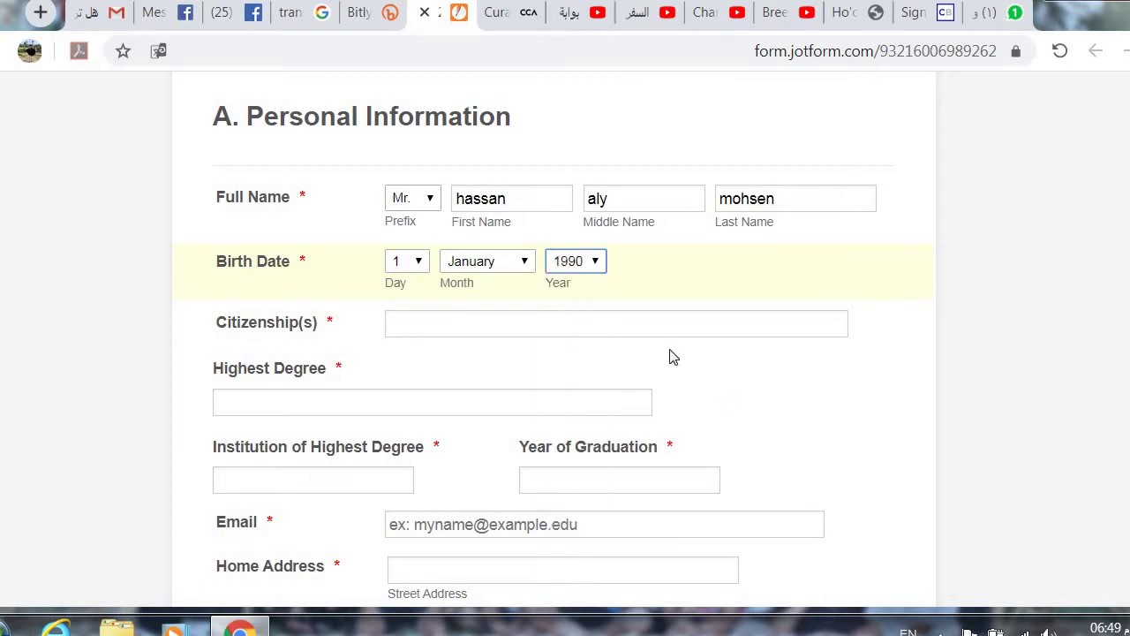
left_click(664, 326)
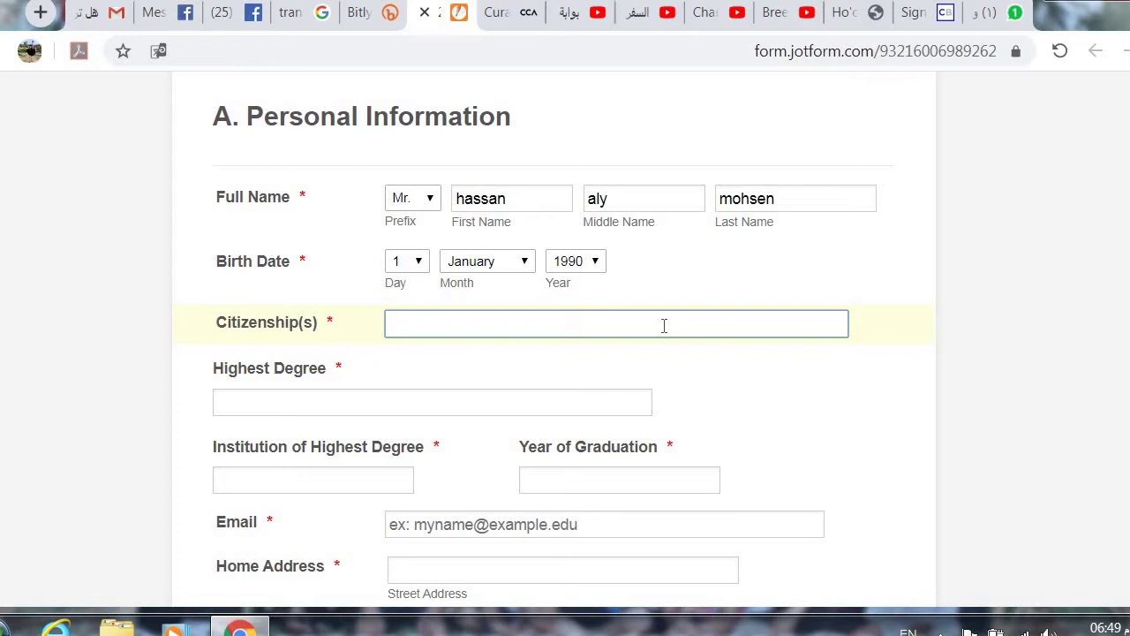
Step: Enter Egyptian as the citizenship
type("Egyptian")
left_click(614, 404)
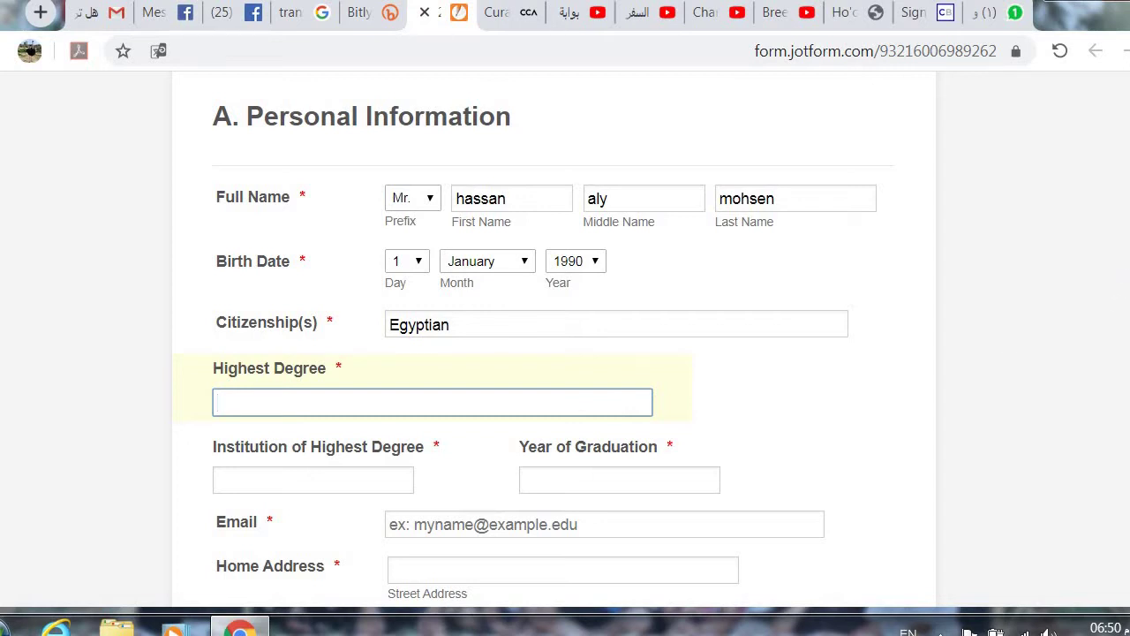
Step: Scroll to the education fields and select Institution of Highest Degree, leaving Highest Degree empty
scroll(552, 347, "down", 2)
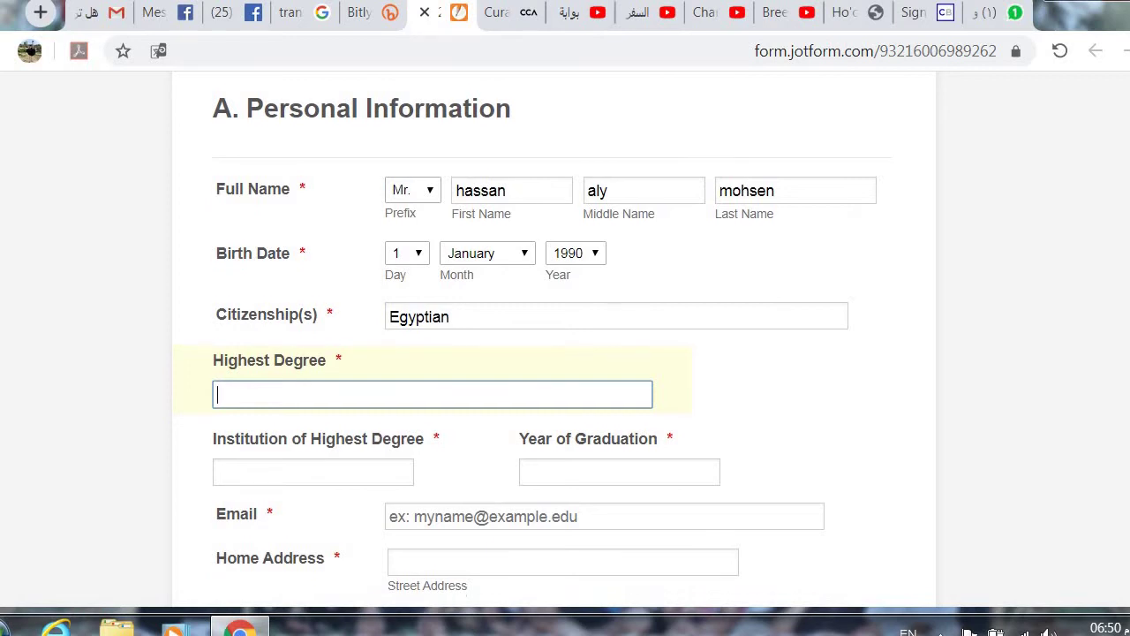
scroll(552, 347, "down", 4)
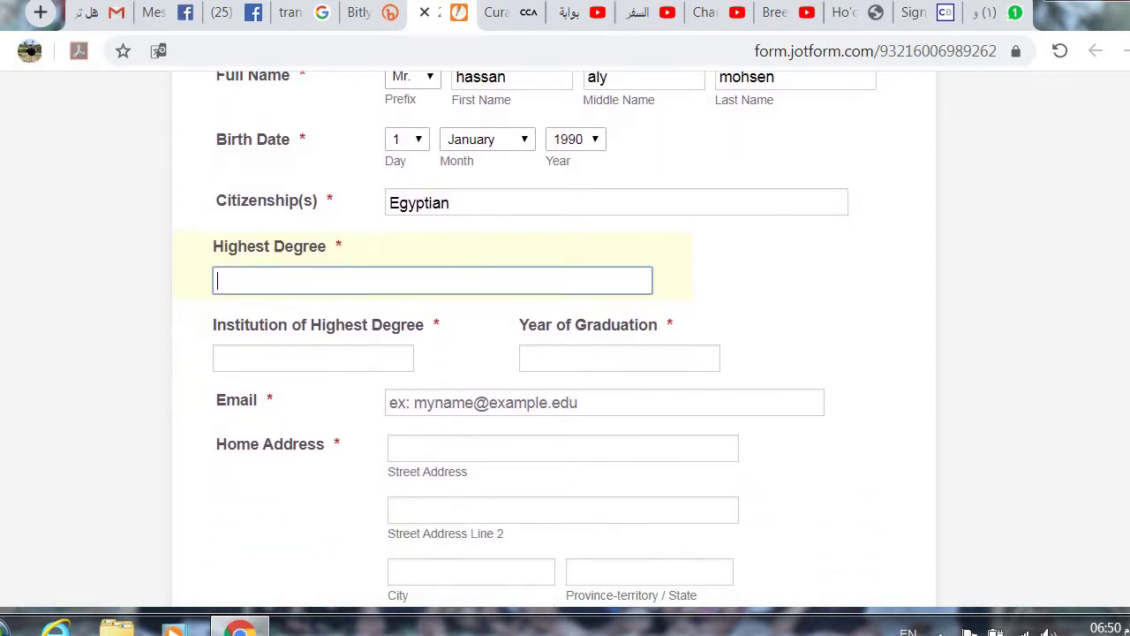
scroll(553, 348, "down", 1)
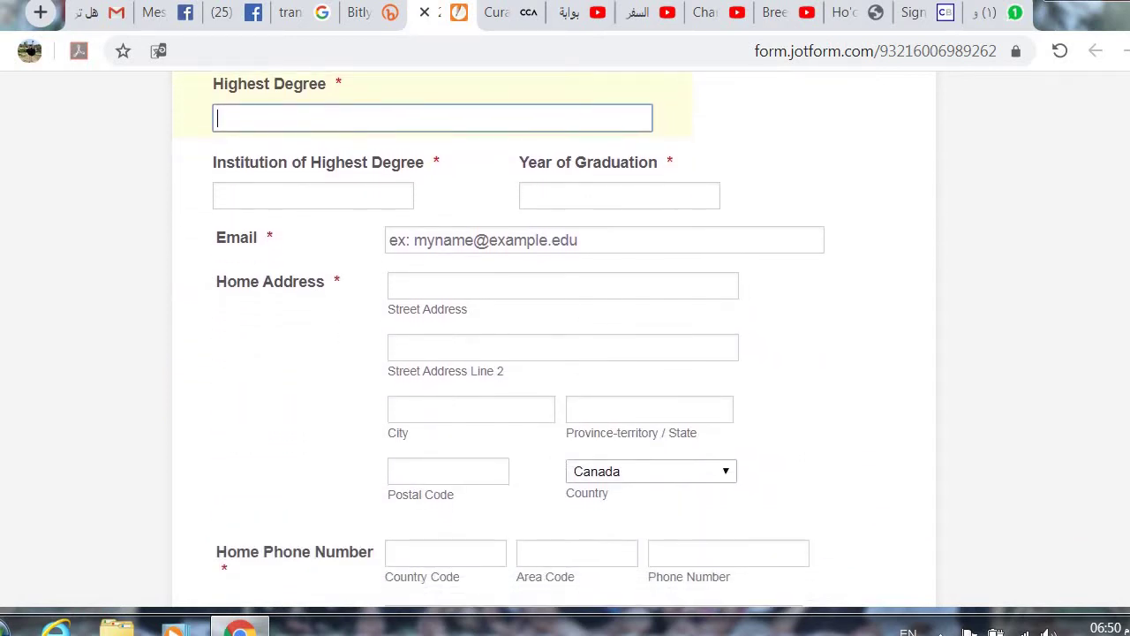
scroll(552, 348, "up", 1)
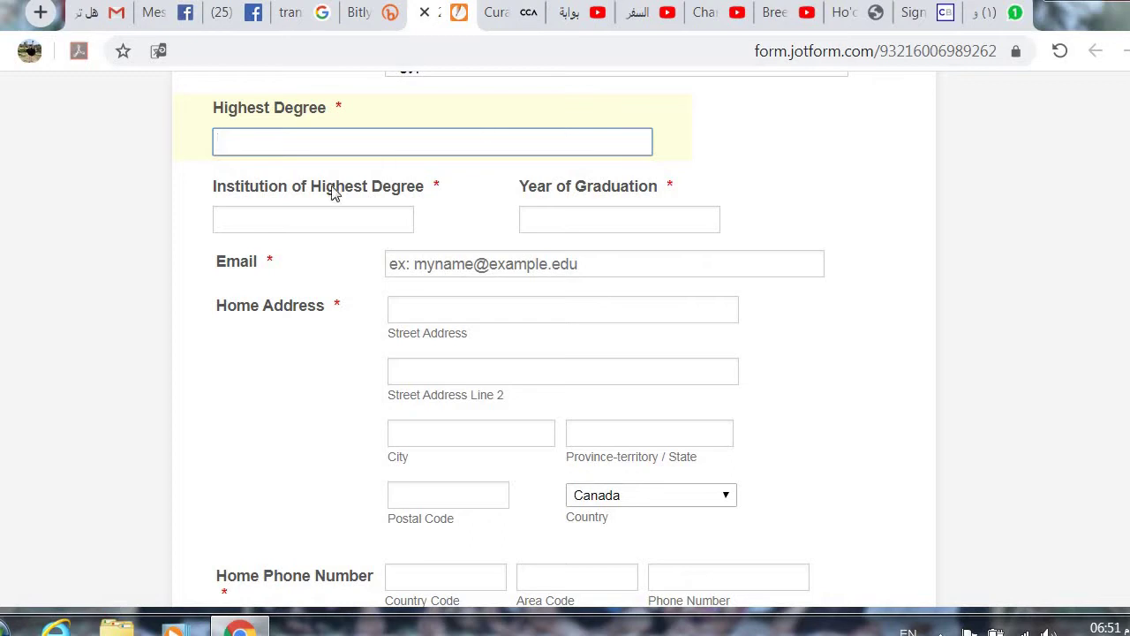
left_click(408, 224)
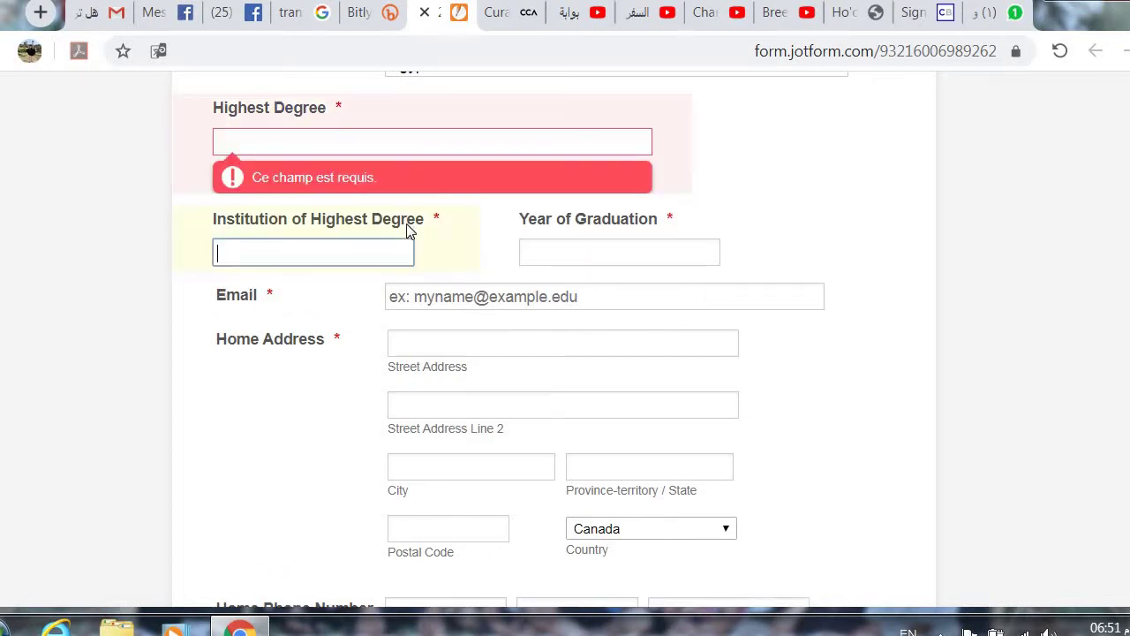
Step: Enter BC as Highest Degree and Ean Shams Univ as the institution
left_click(363, 146)
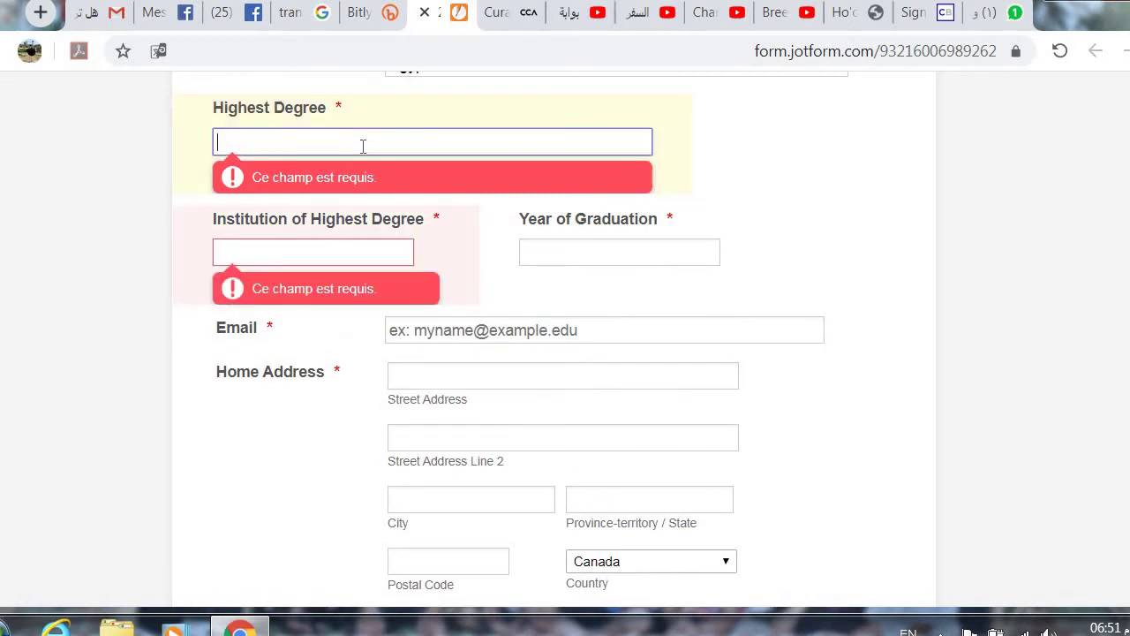
type("BC")
left_click(184, 212)
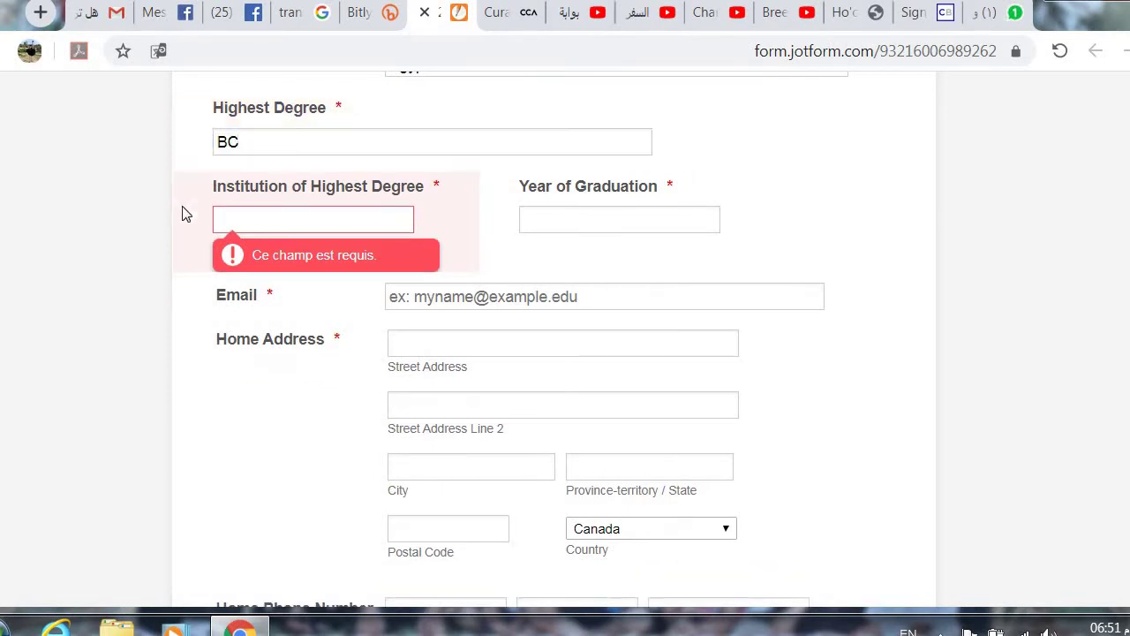
left_click(294, 221)
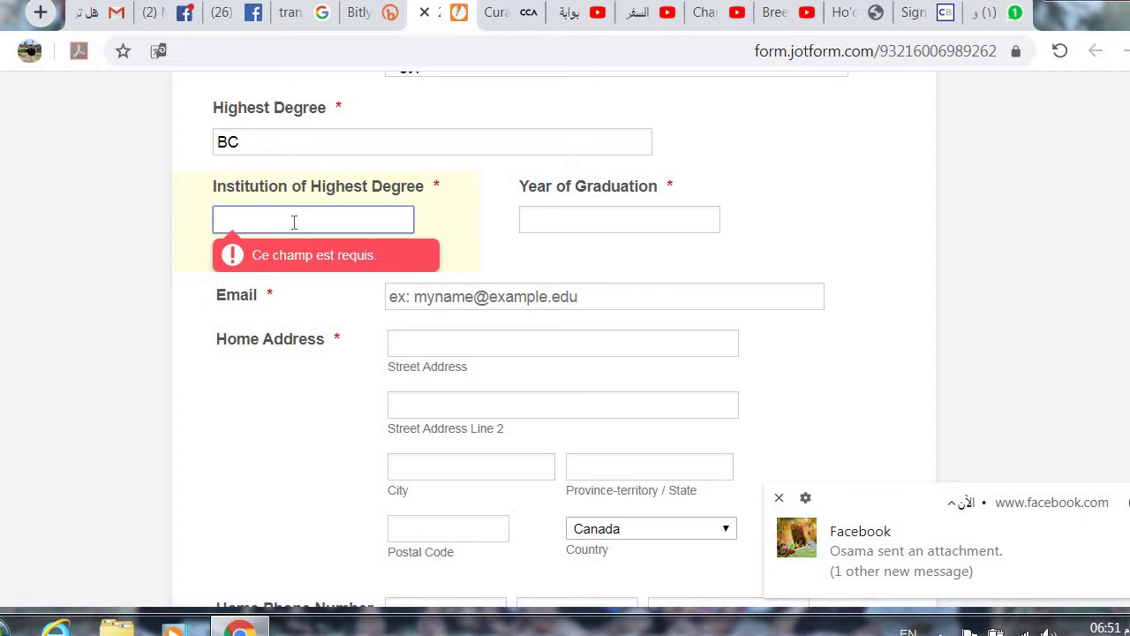
type("Ean Shams Univ")
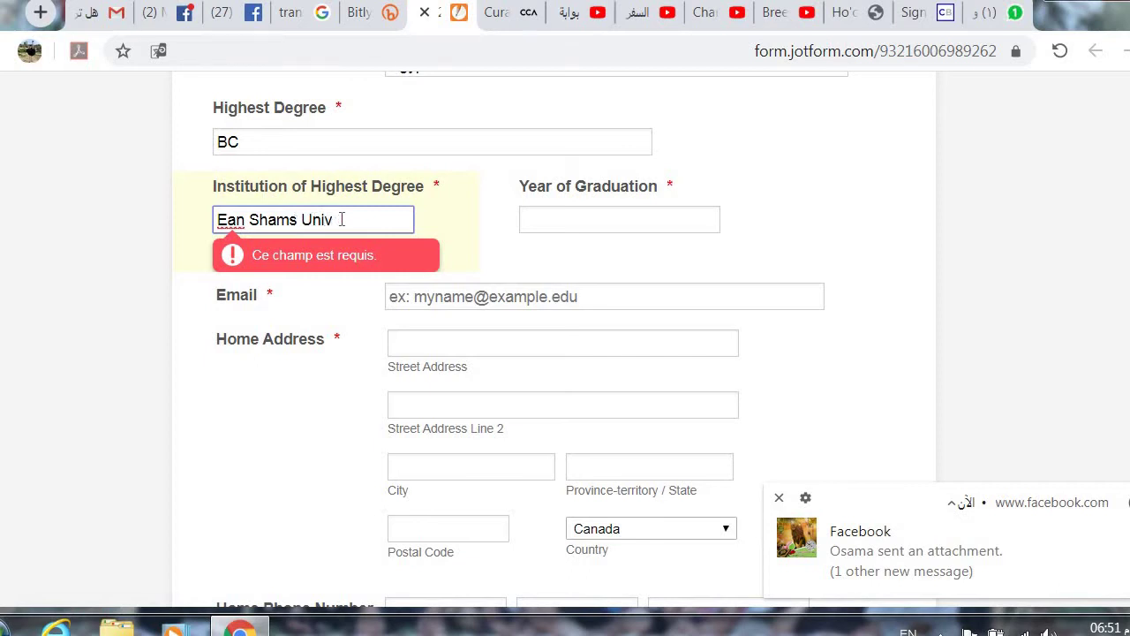
left_click(446, 234)
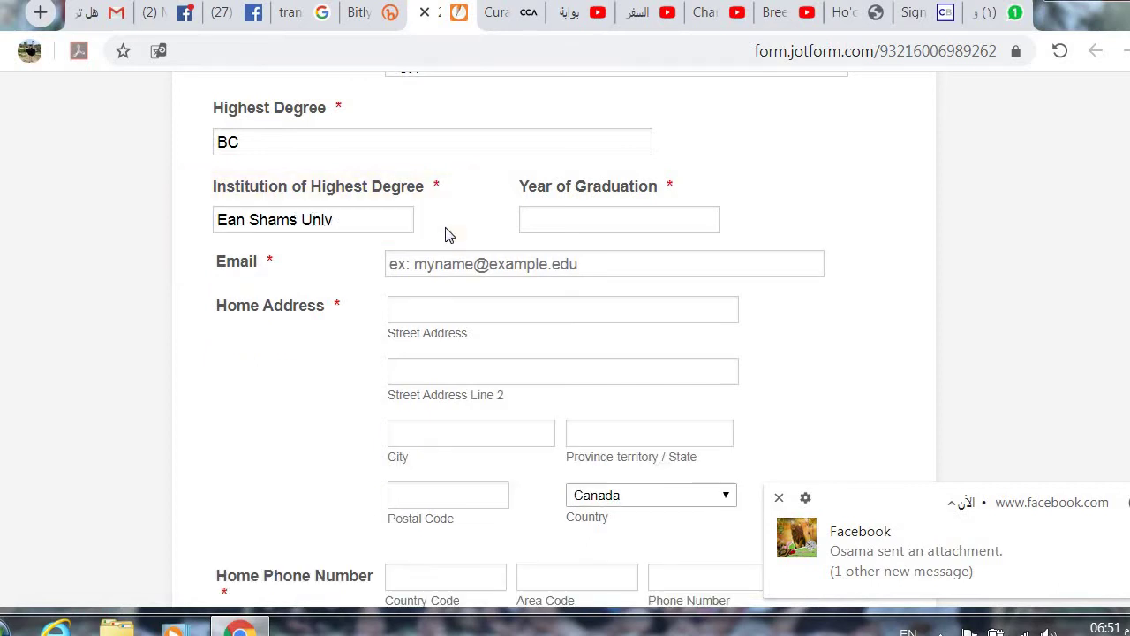
left_click(561, 211)
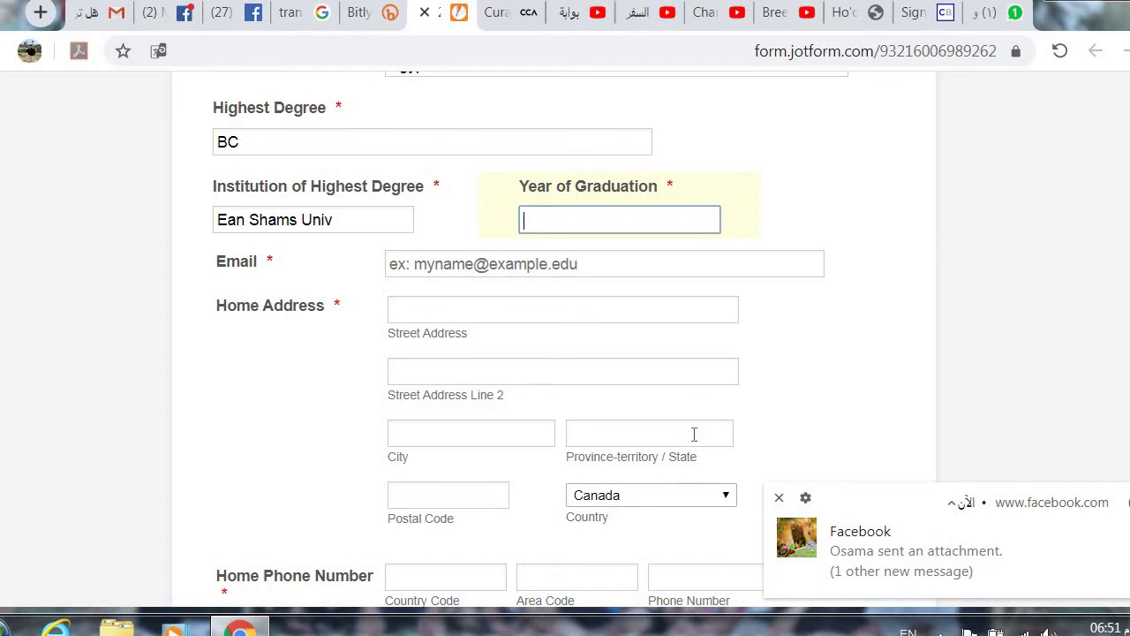
Step: Dismiss the Facebook notification and open the Windows Start menu
left_click(776, 499)
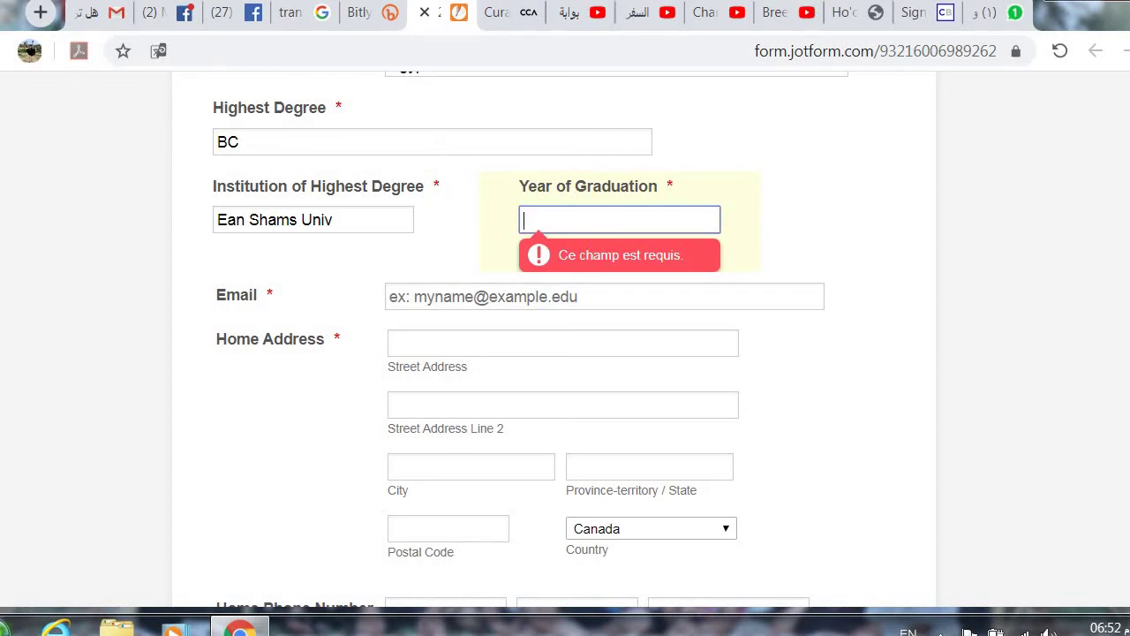
left_click(7, 629)
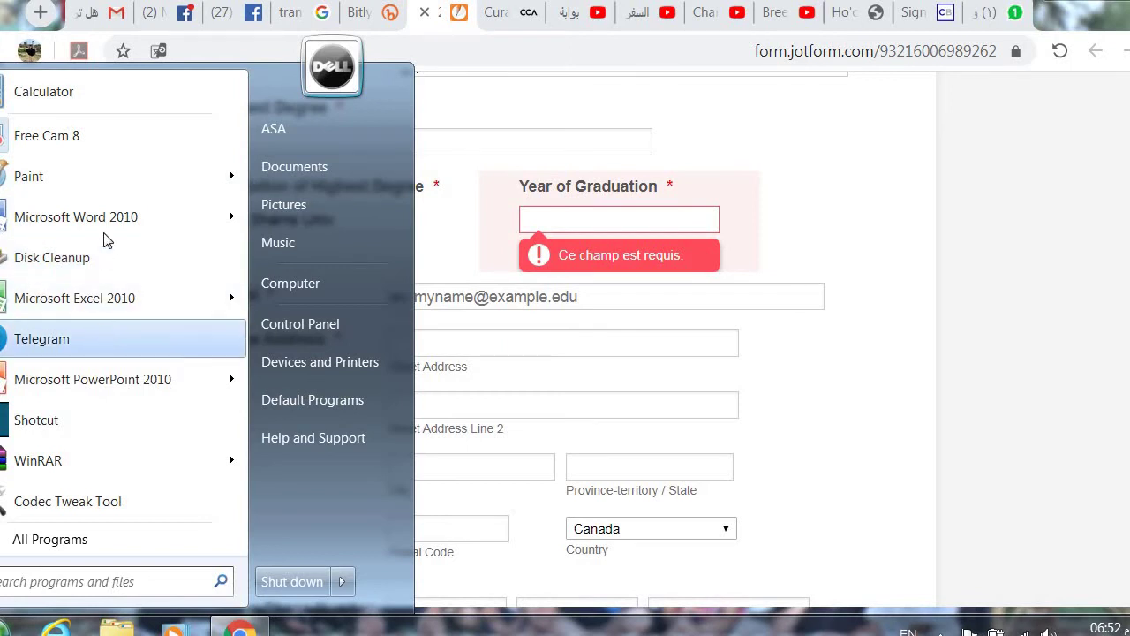
Step: Compute 1990 + 16 = 2006 in Windows Calculator, then close it
left_click(111, 102)
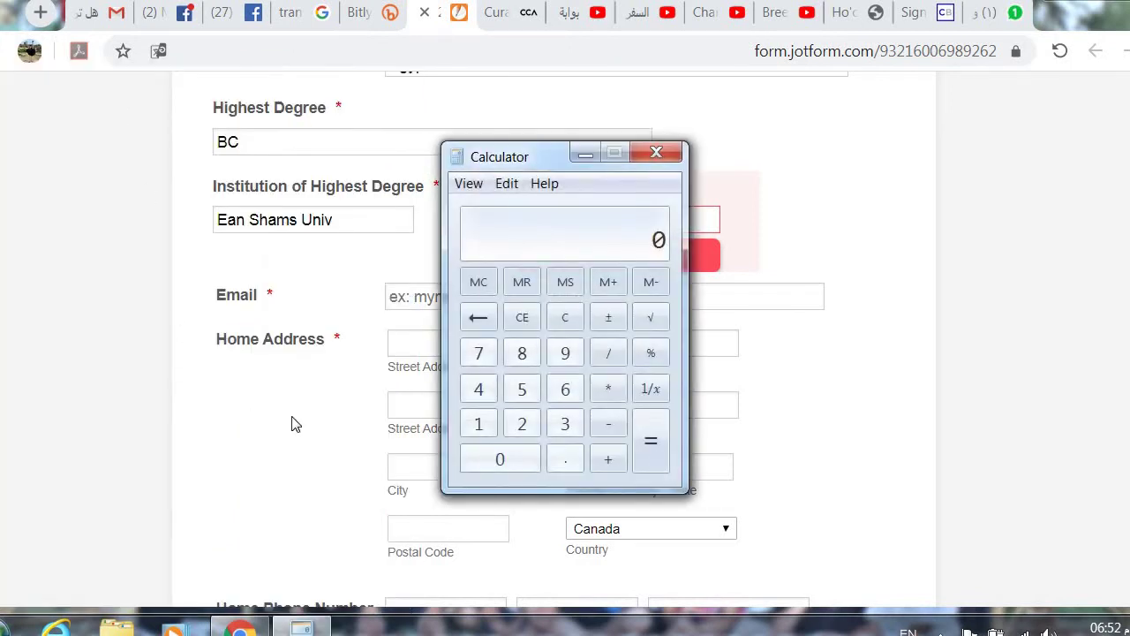
left_click(479, 424)
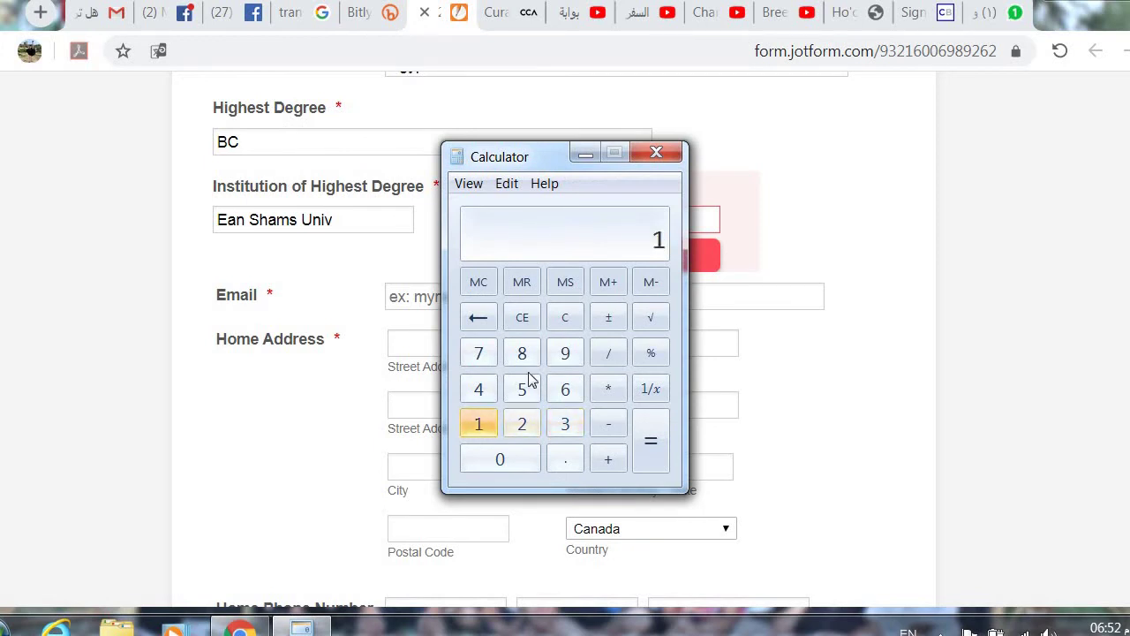
left_click(564, 355)
left_click(565, 355)
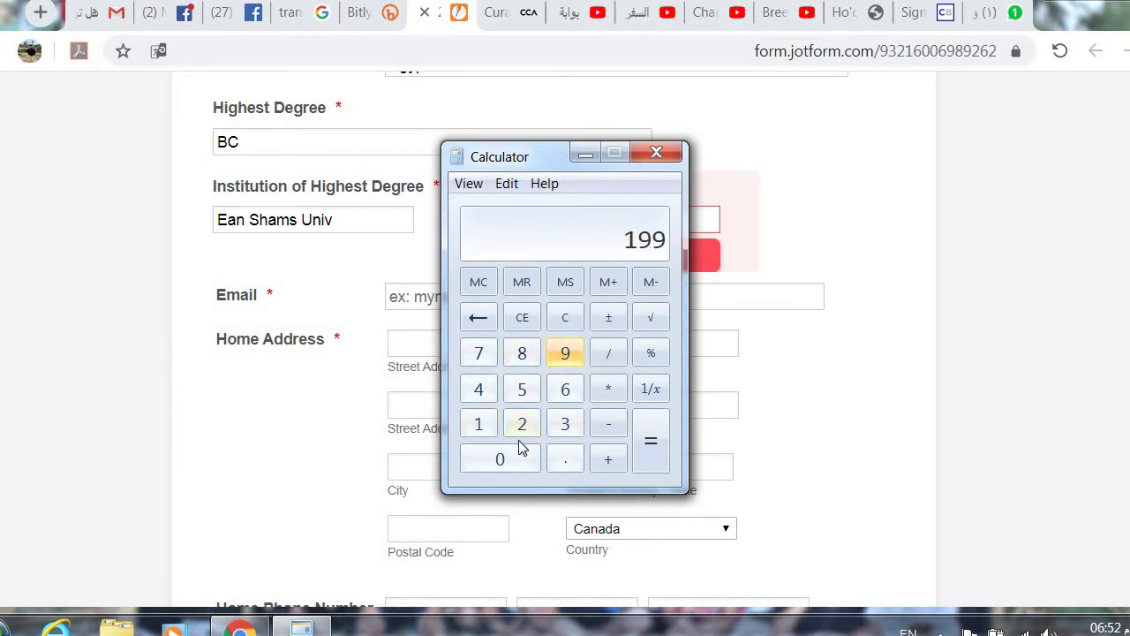
left_click(509, 459)
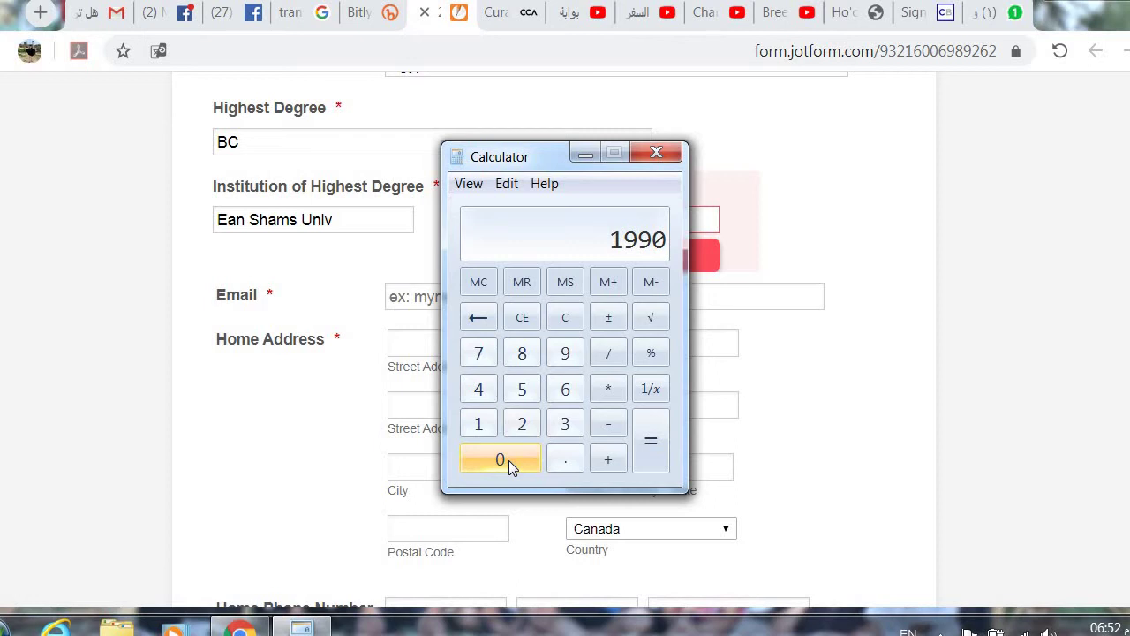
left_click(611, 461)
left_click(482, 423)
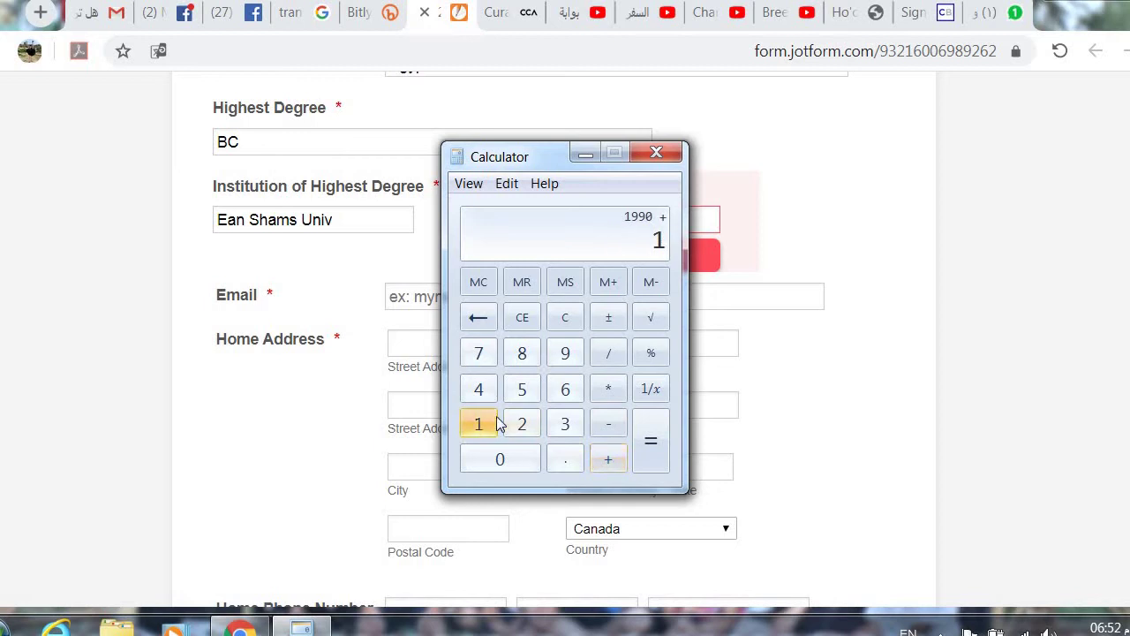
left_click(566, 397)
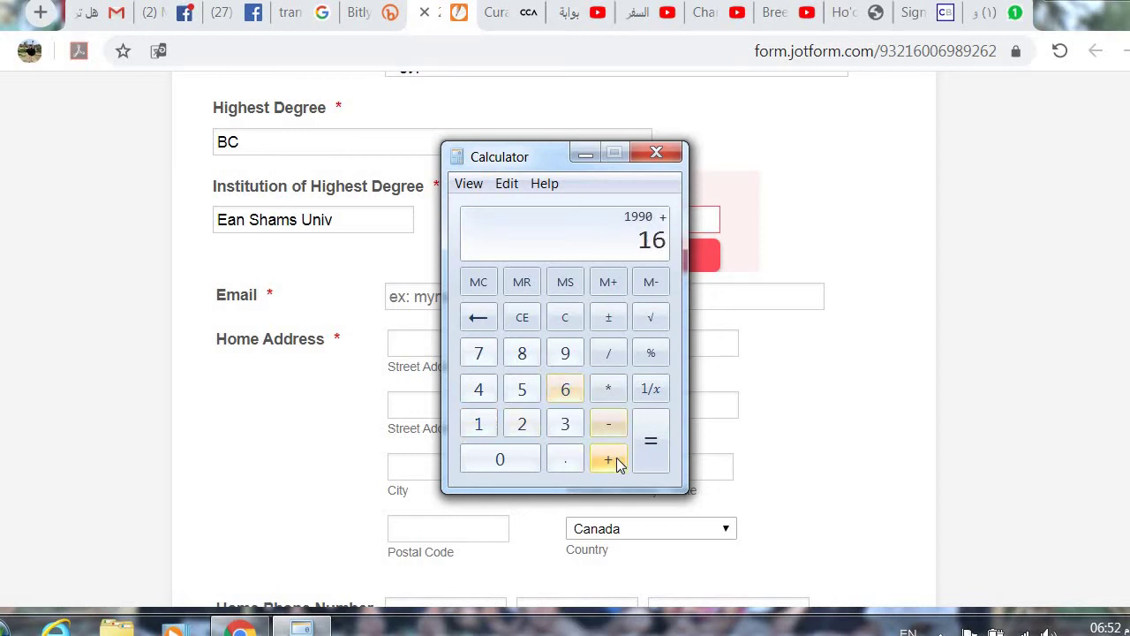
left_click(650, 449)
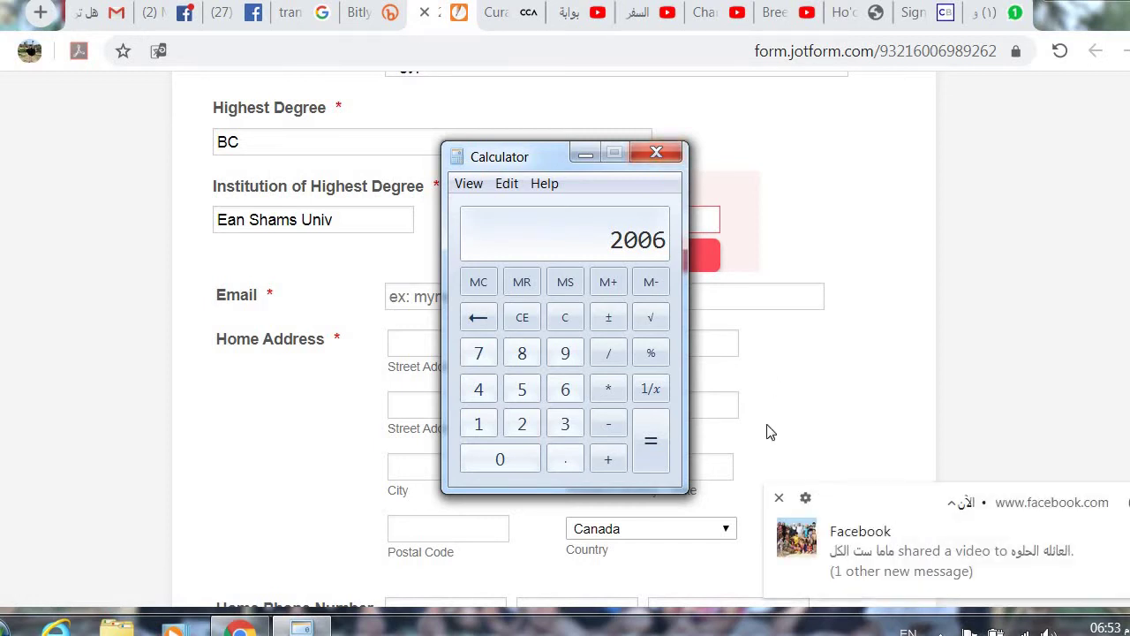
left_click(780, 500)
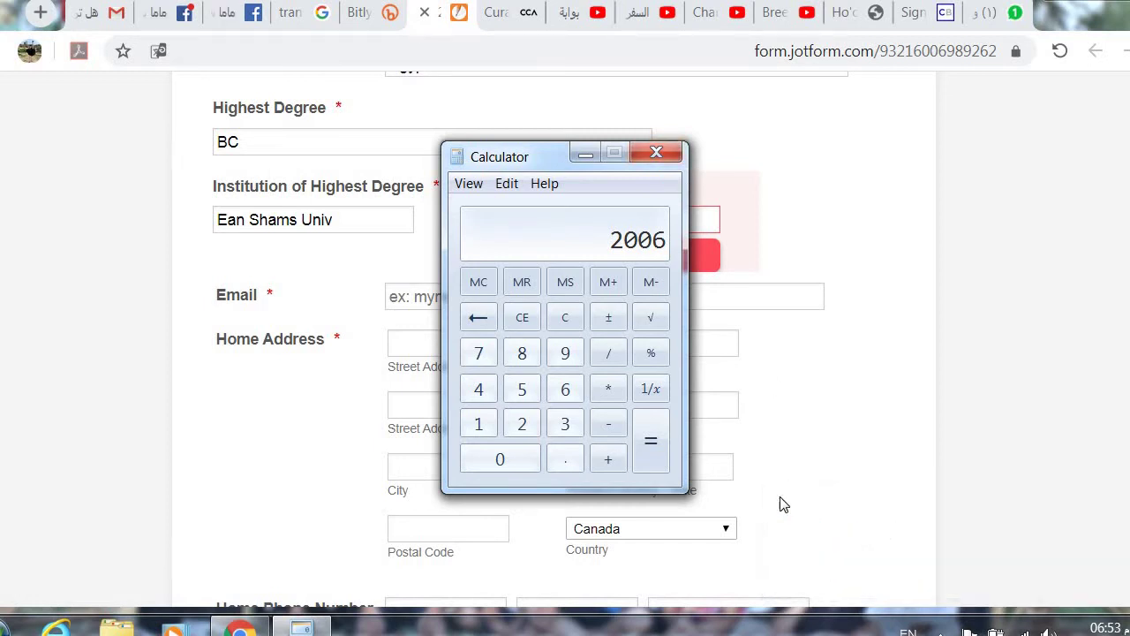
left_click(655, 155)
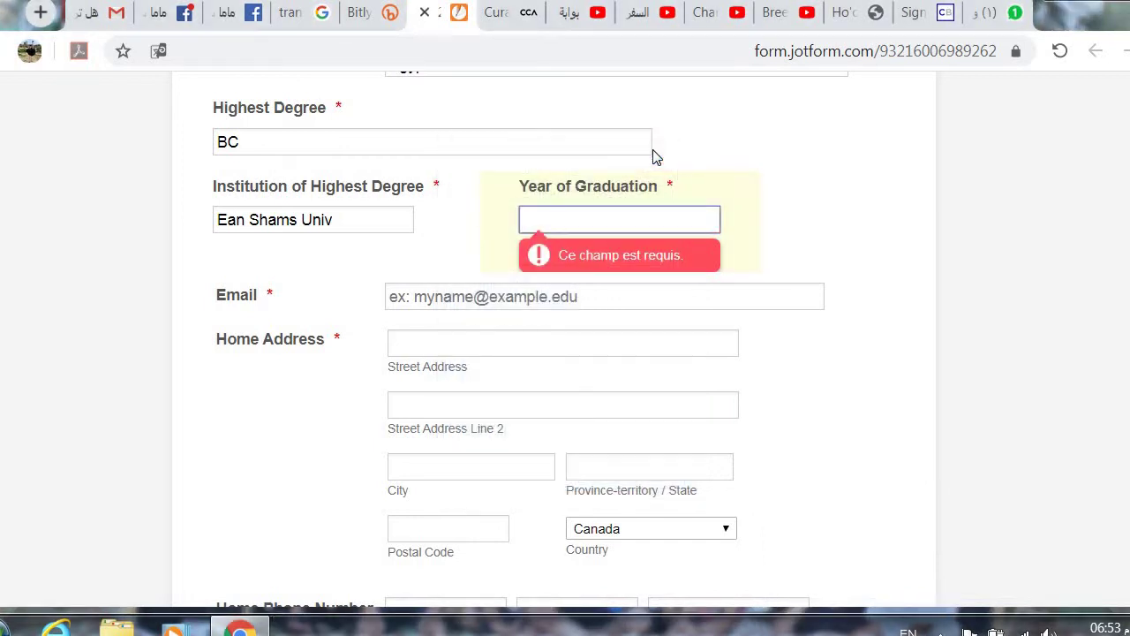
Step: Enter 2006 as Year of Graduation and fill in the applicant's e-mail address
type("2006")
left_click(497, 238)
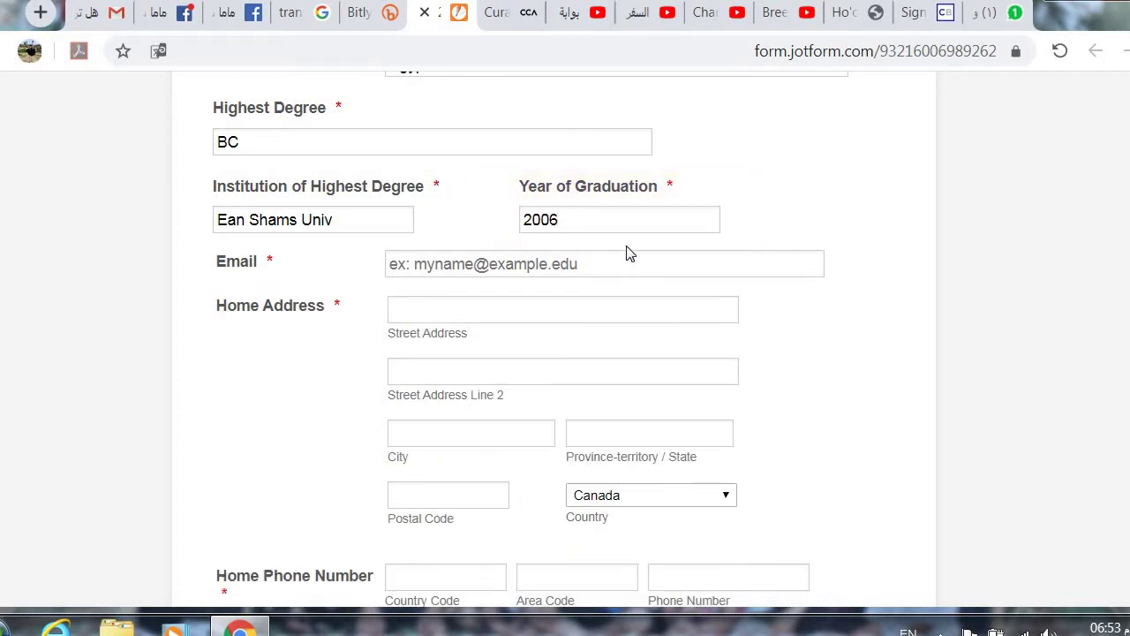
left_click(686, 266)
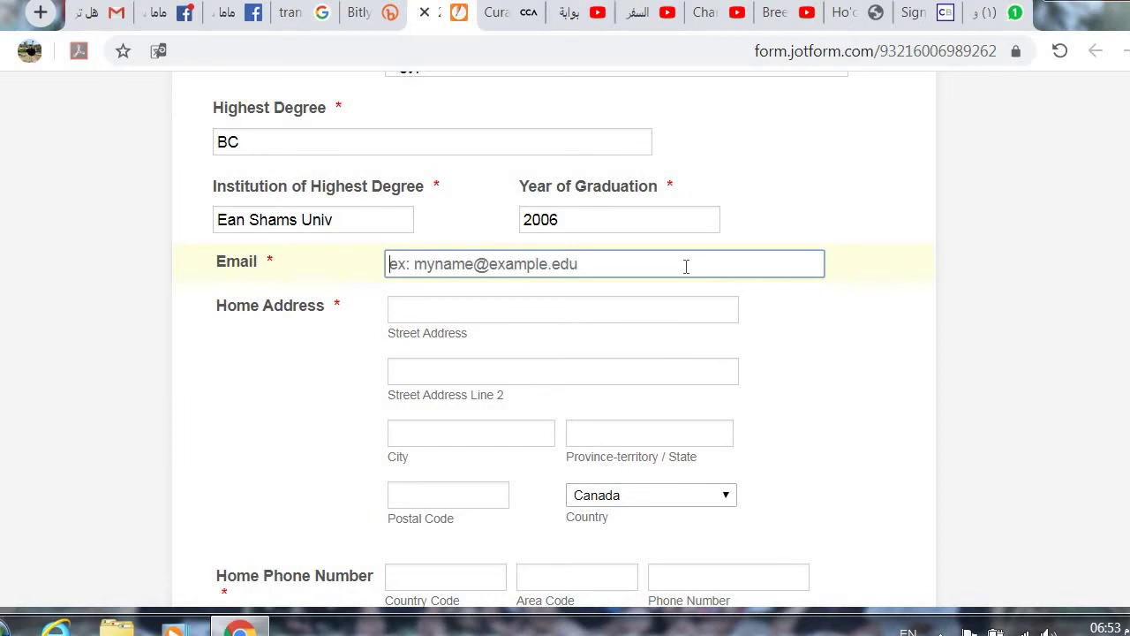
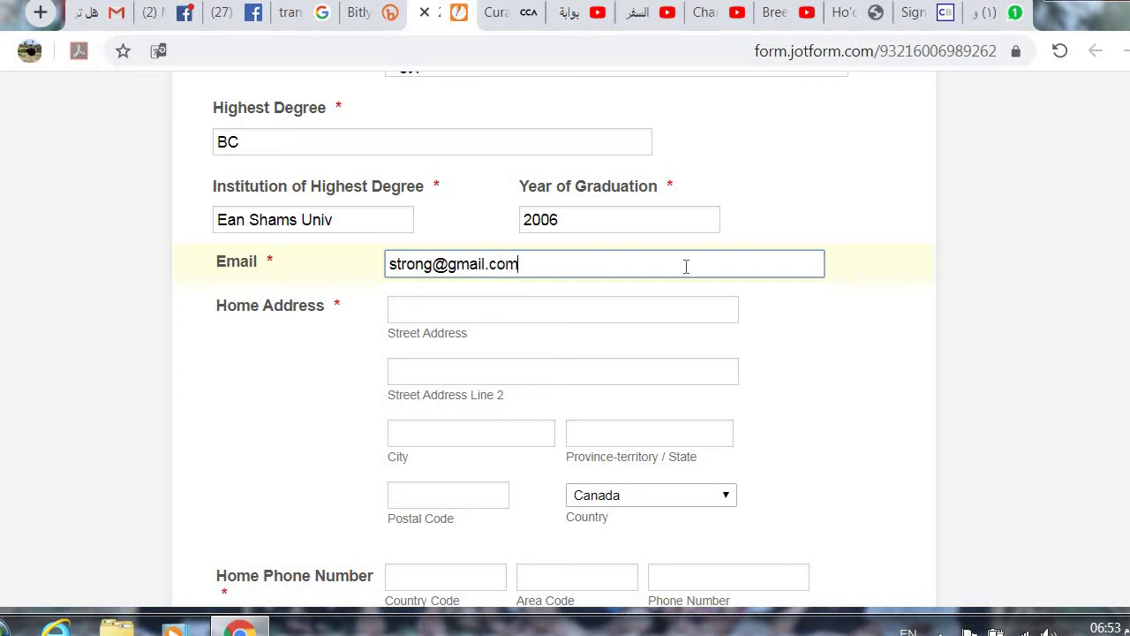
left_click(660, 310)
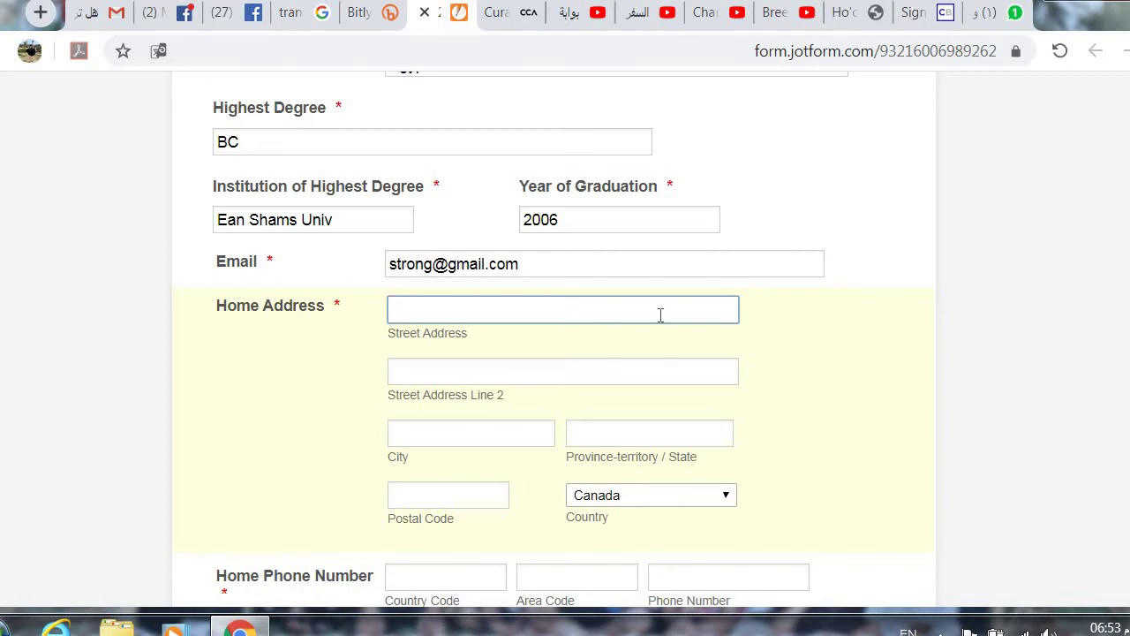
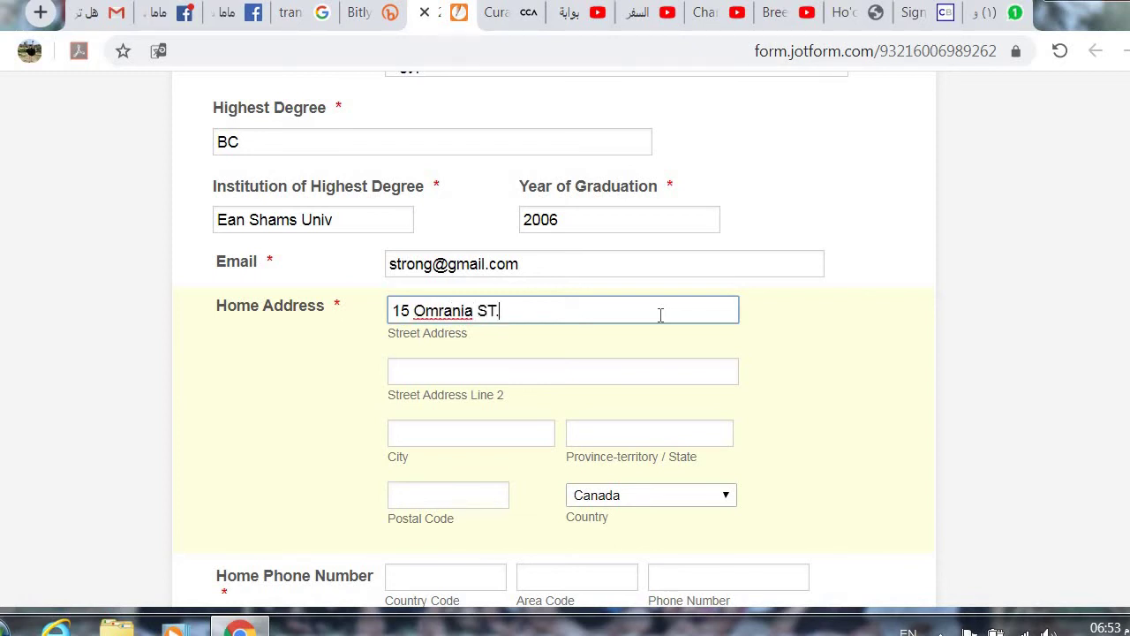
Step: Enter the applicant's street address and second address line in Home Address
left_click(494, 367)
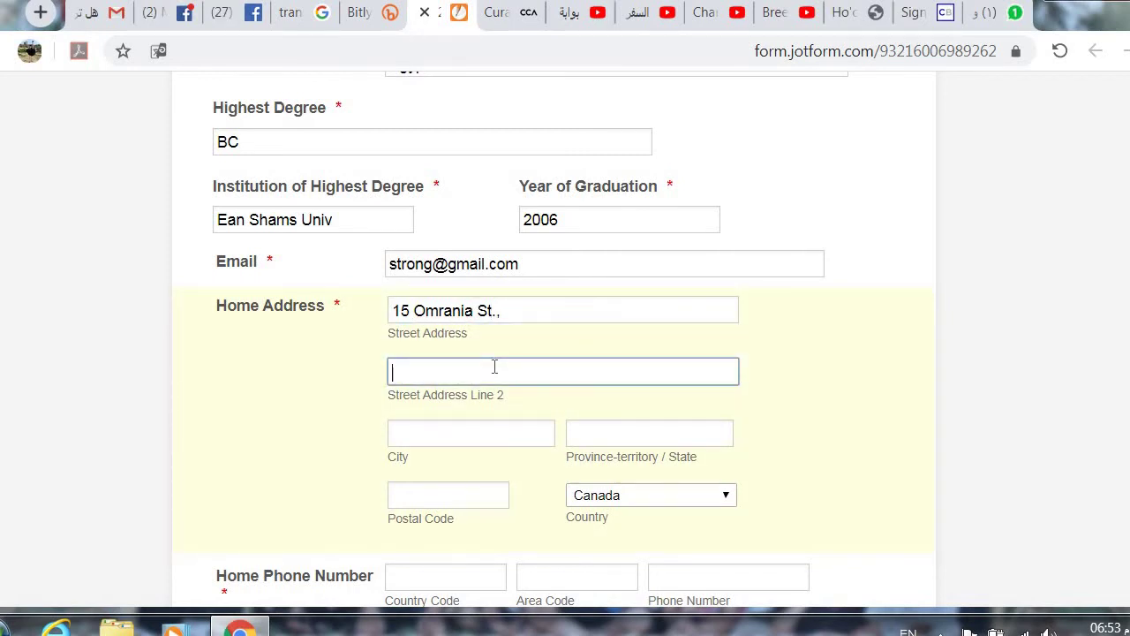
type("Giza")
Step: Fill in City as Cairo, Province/State as Giza and postal code 12111
left_click(494, 431)
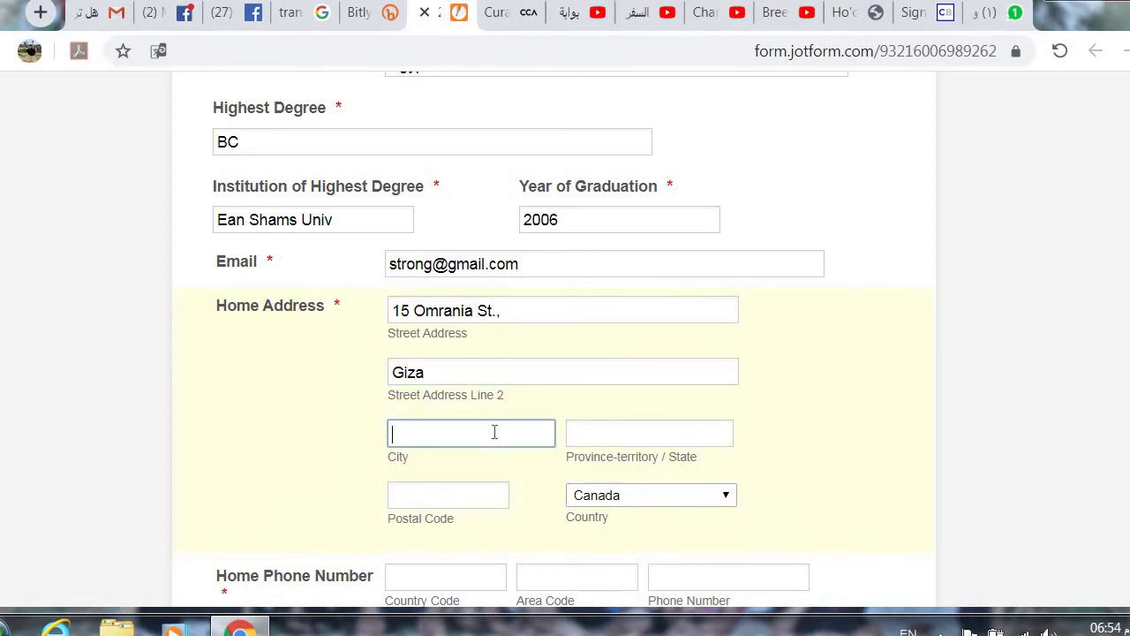
type("Cairo")
left_click(618, 432)
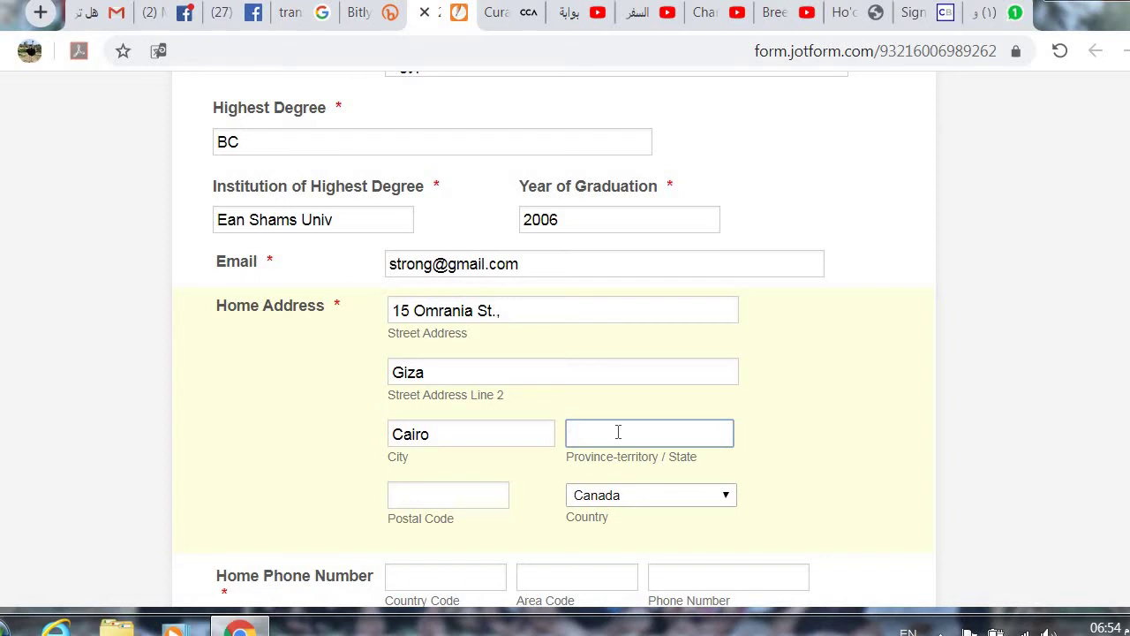
type("Giza")
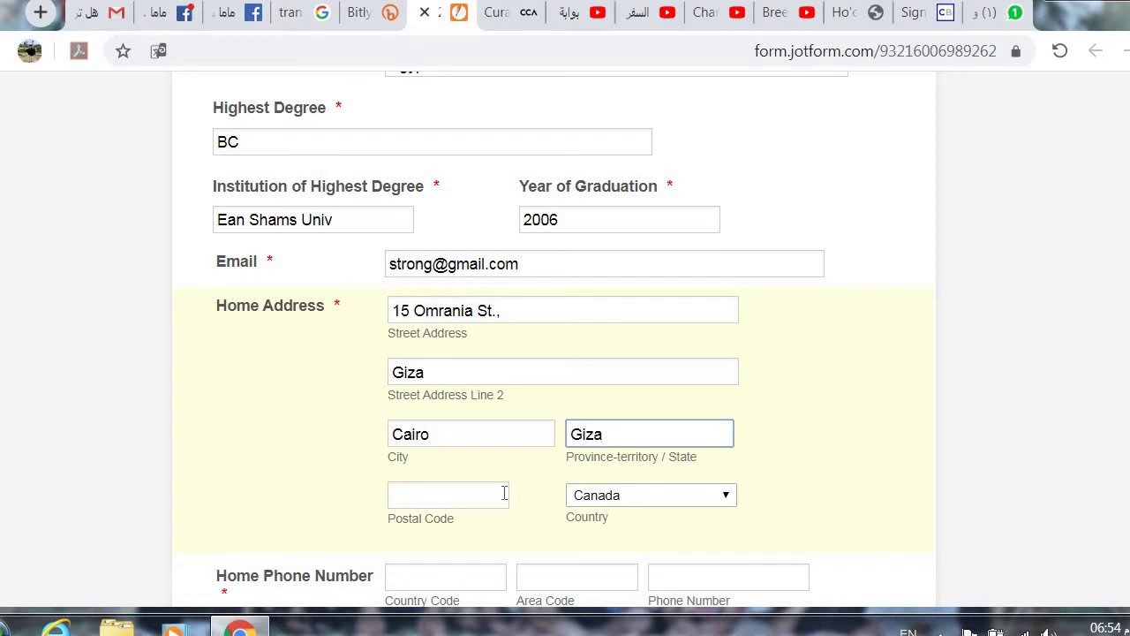
left_click(492, 493)
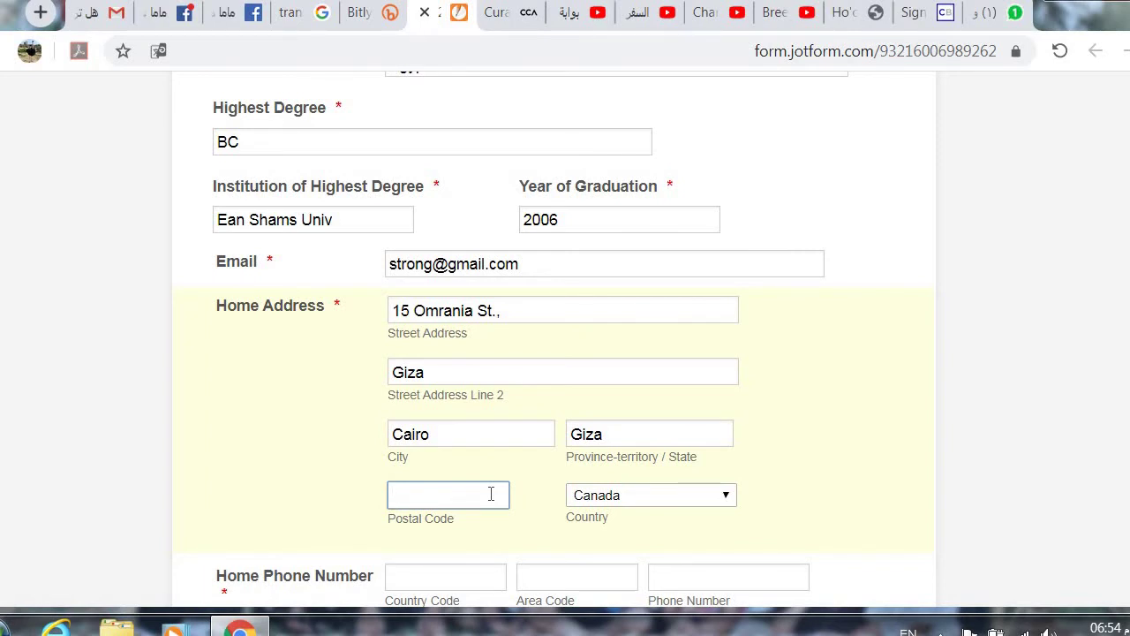
type("12111")
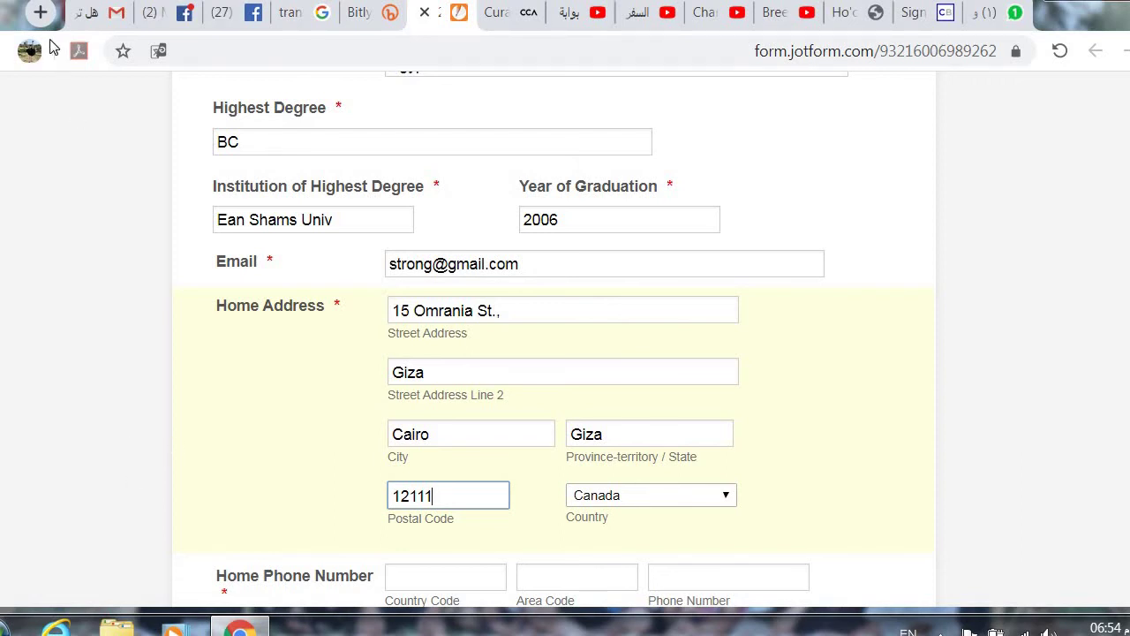
Step: Look up Giza postal codes on Google in a new tab, then return to the form
left_click(40, 12)
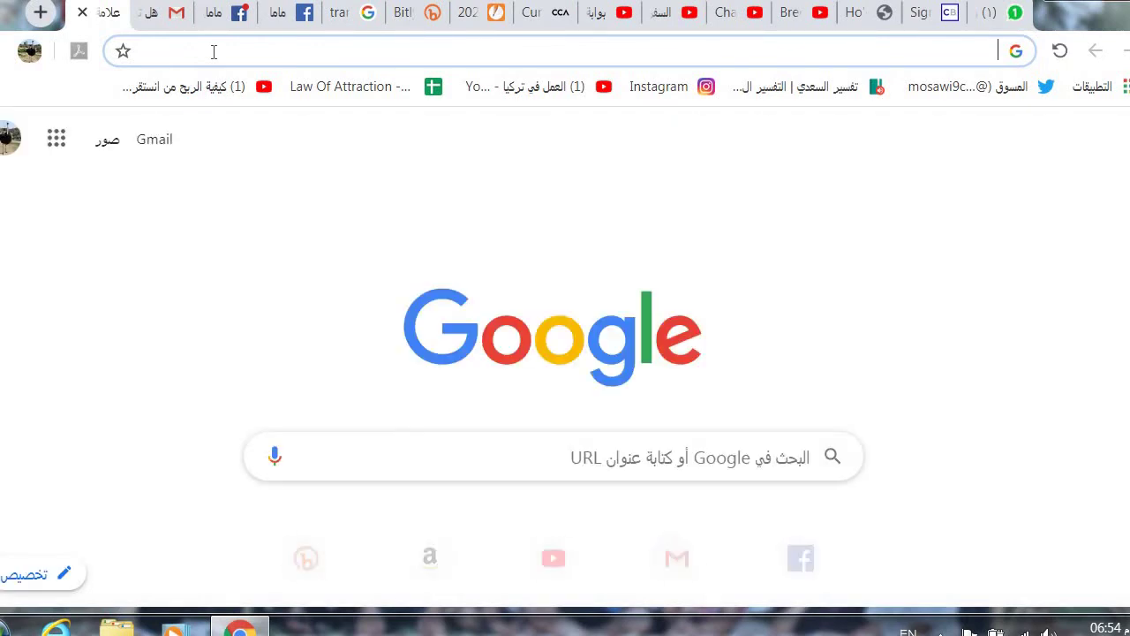
type("posta")
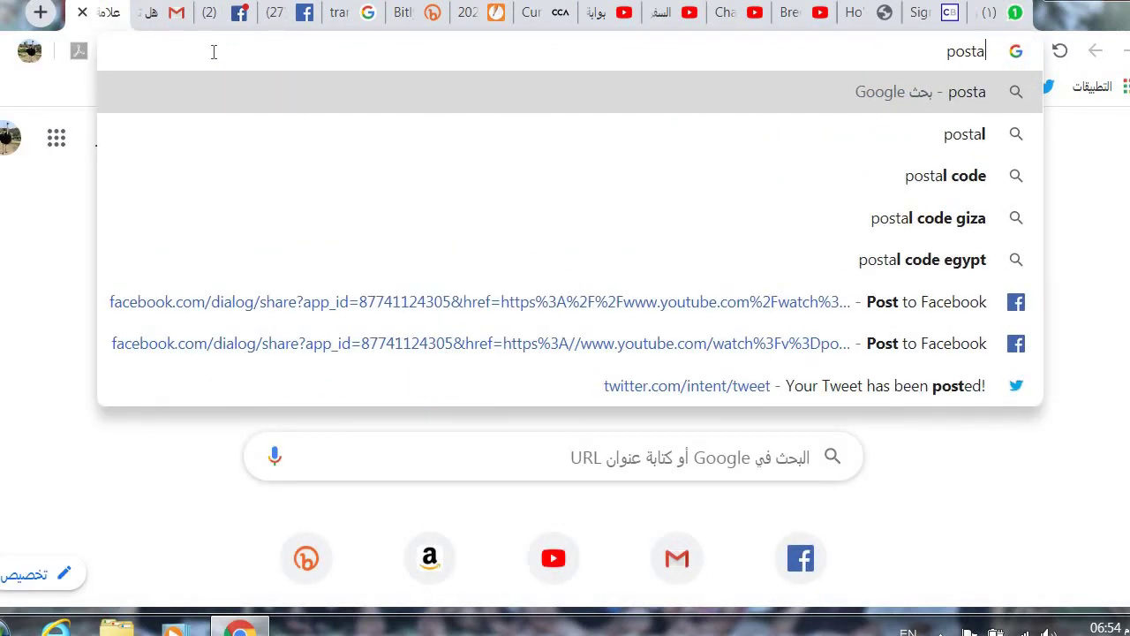
type("l code")
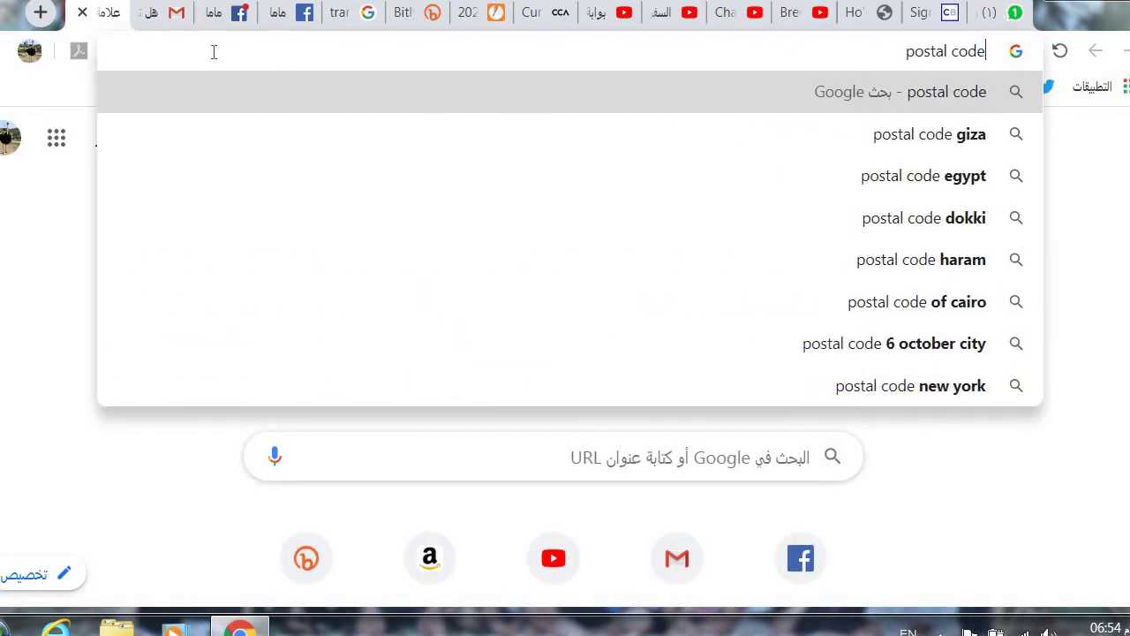
left_click(420, 133)
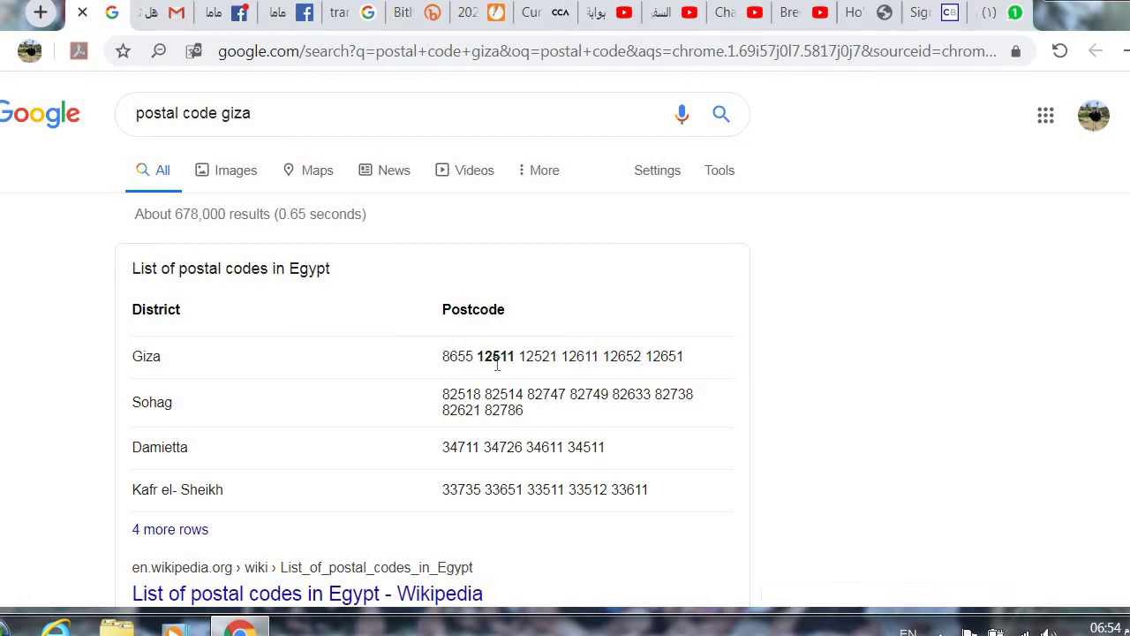
left_click(488, 12)
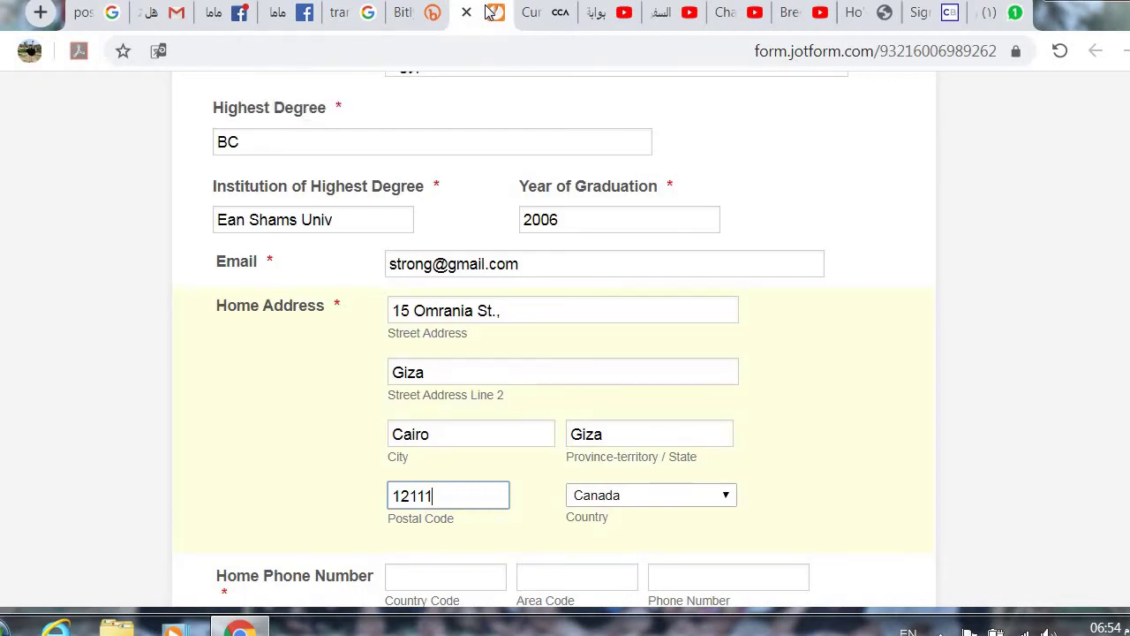
Step: Correct the postal code to 12511 and change Country from Canada to Egypt
key("BackSpace")
key("BackSpace")
key("BackSpace")
key("BackSpace")
type("2511")
left_click(728, 499)
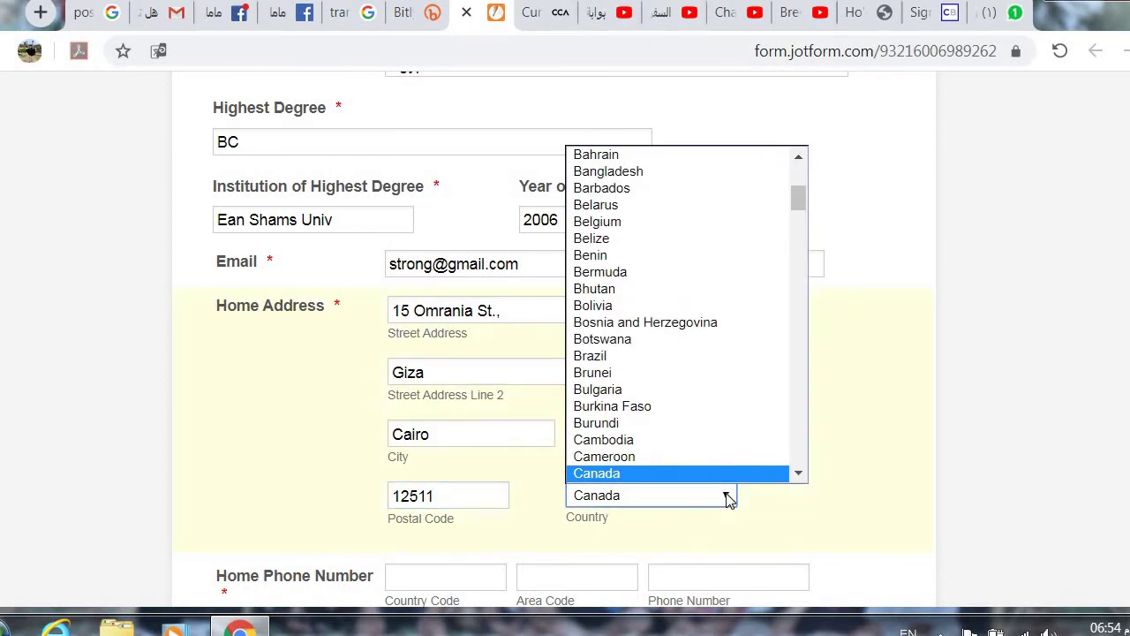
key("e")
scroll(774, 346, "down", 1)
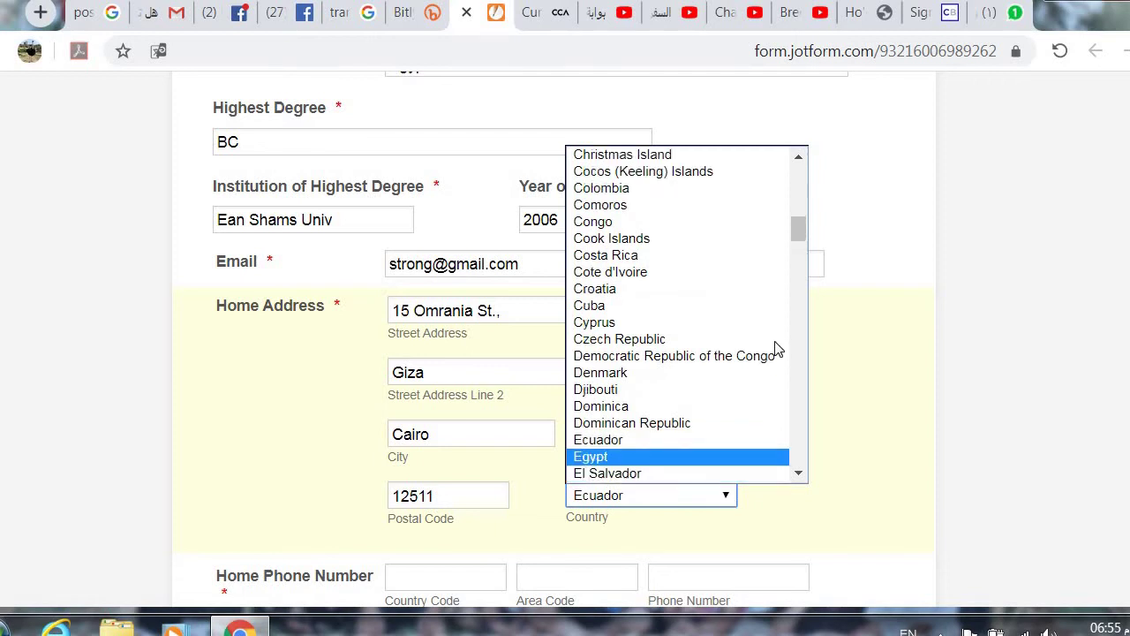
left_click(716, 465)
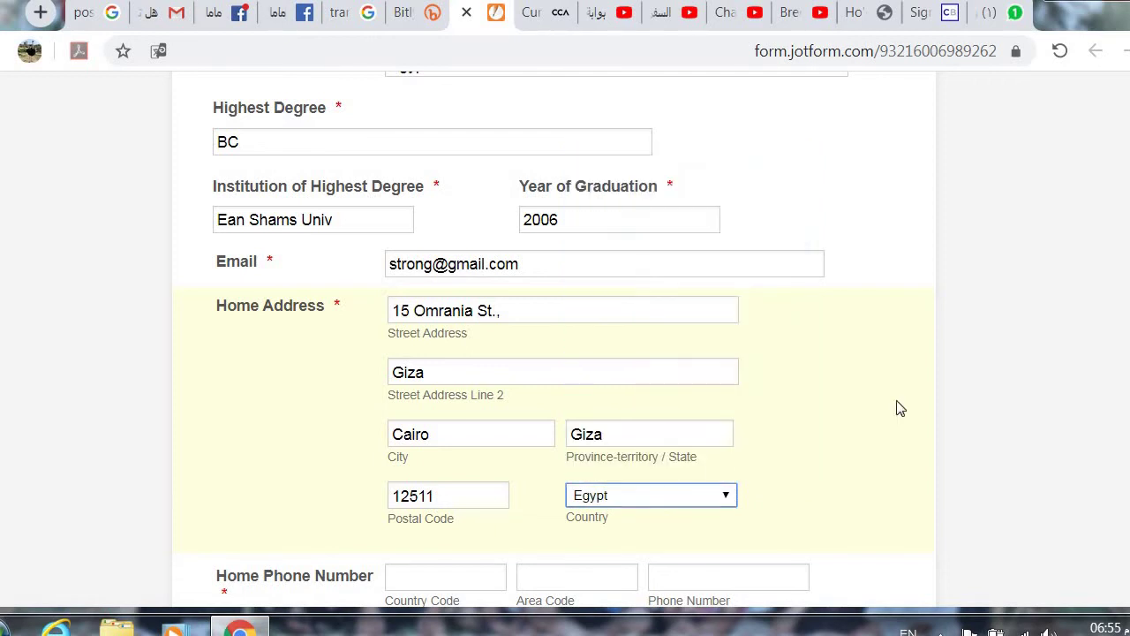
scroll(565, 353, "down", 4)
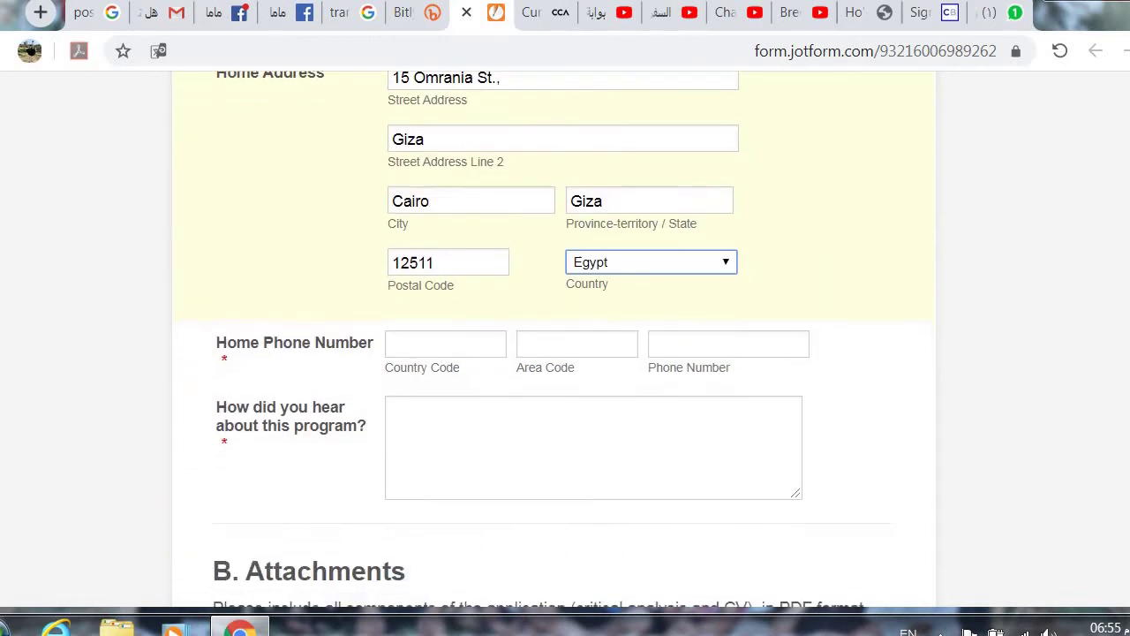
scroll(565, 353, "down", 1)
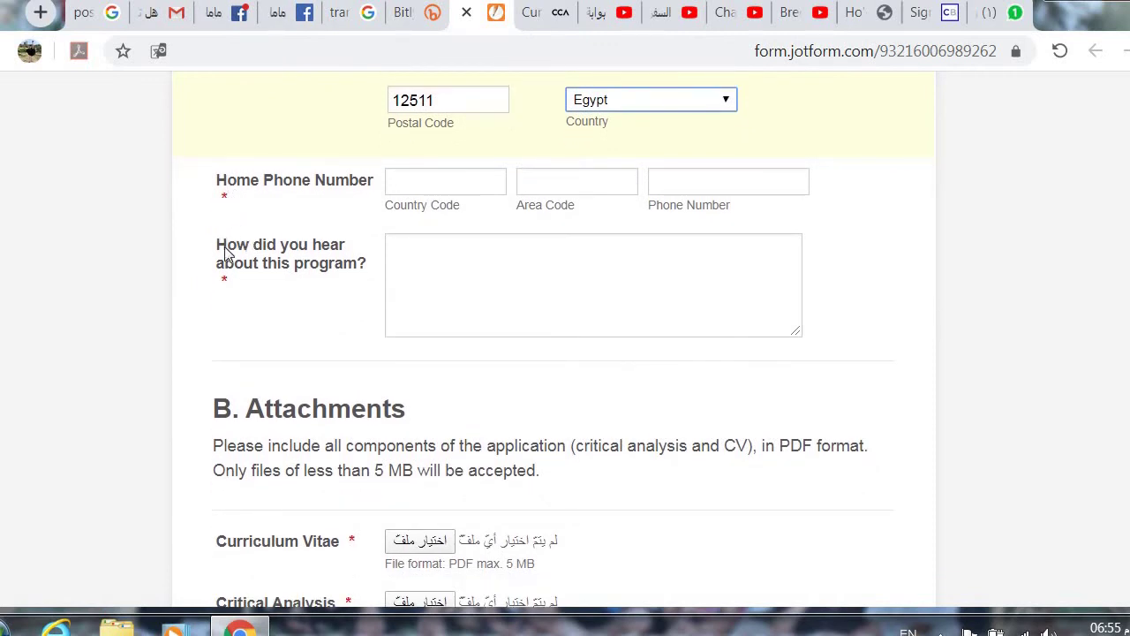
Step: Enter the home phone's country code, area code and phone number
left_click(446, 182)
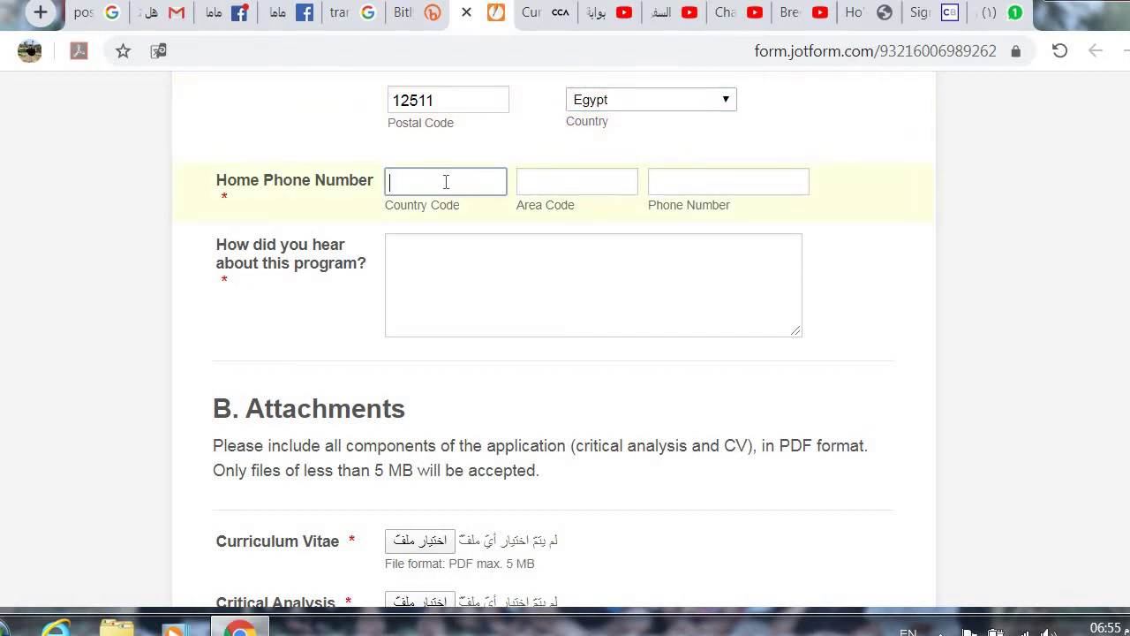
left_click(548, 184)
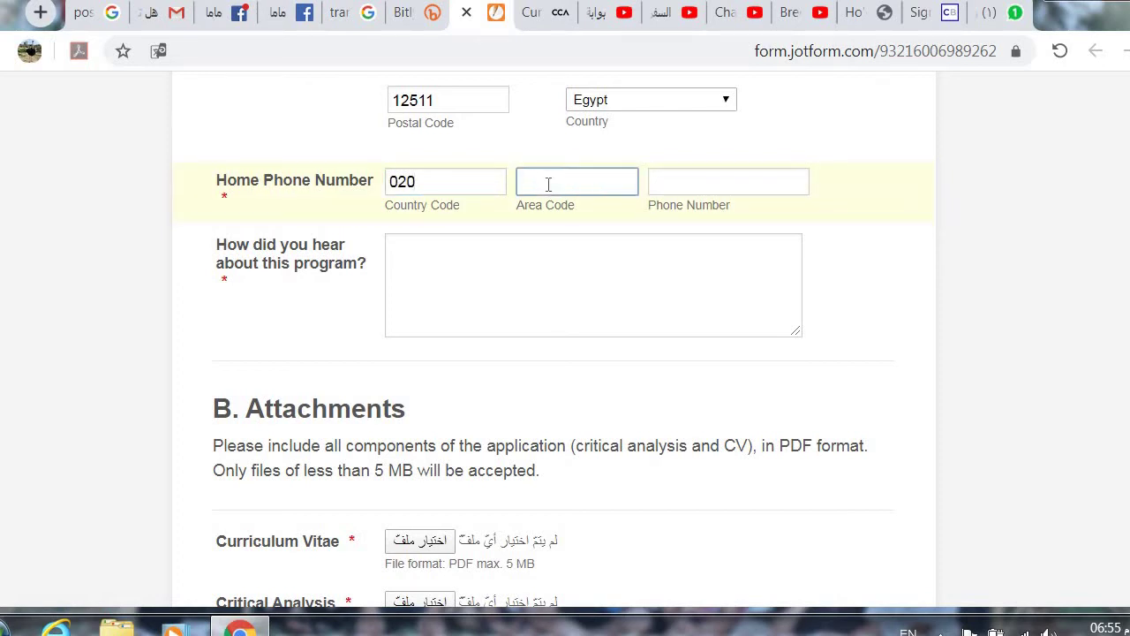
left_click(685, 180)
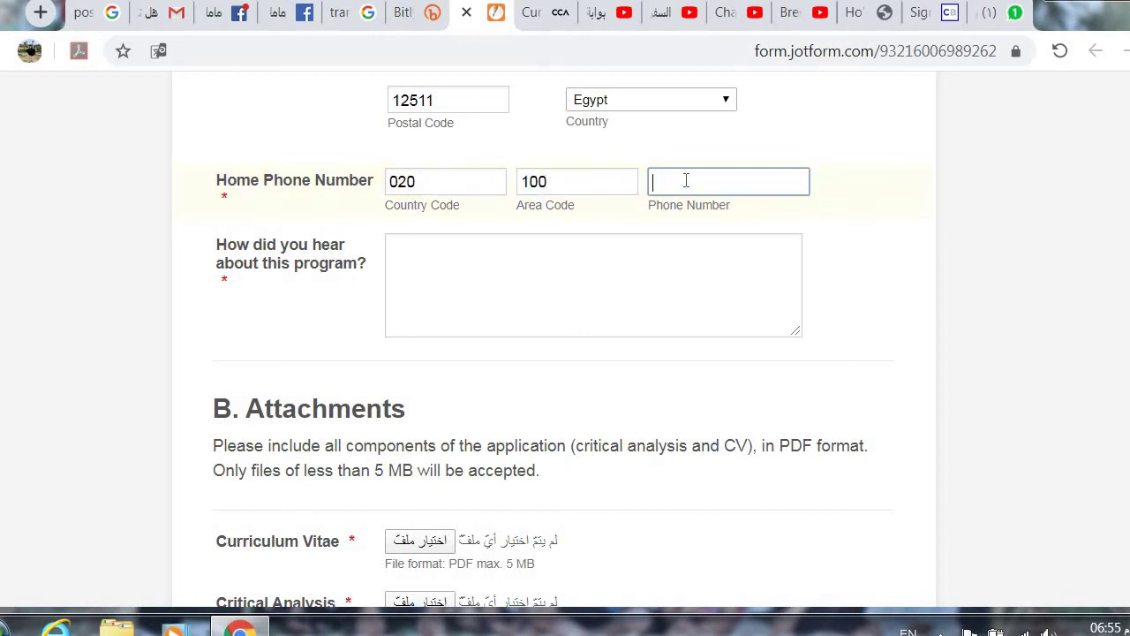
Step: Answer 'How did you hear about this program?' with Youtube
left_click(624, 272)
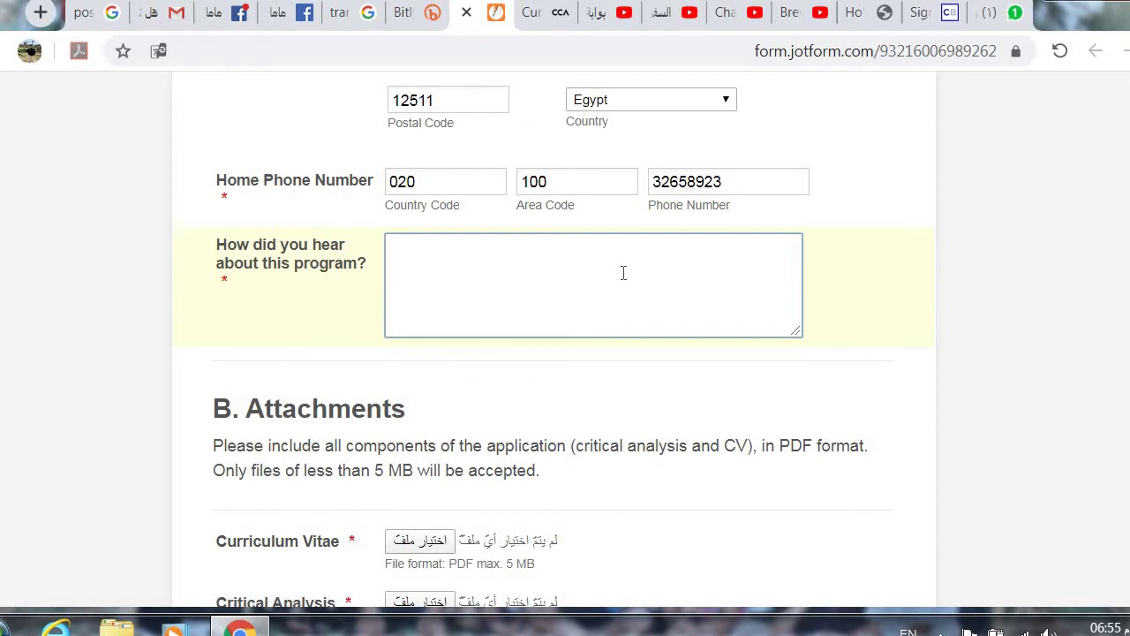
type("Youtube")
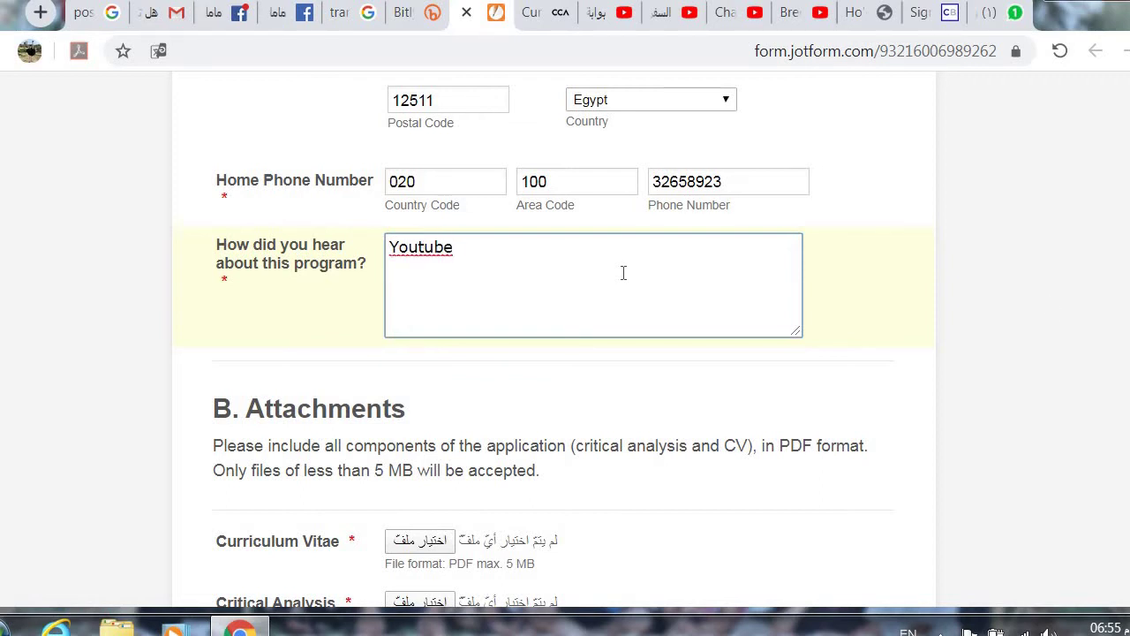
scroll(552, 340, "down", 2)
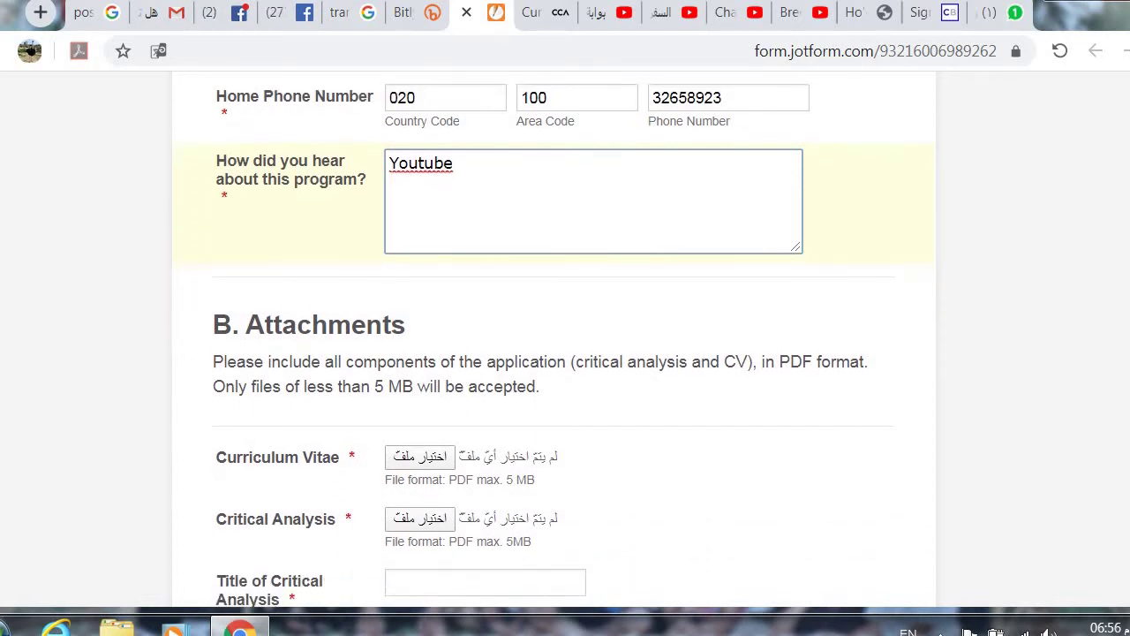
scroll(552, 341, "down", 2)
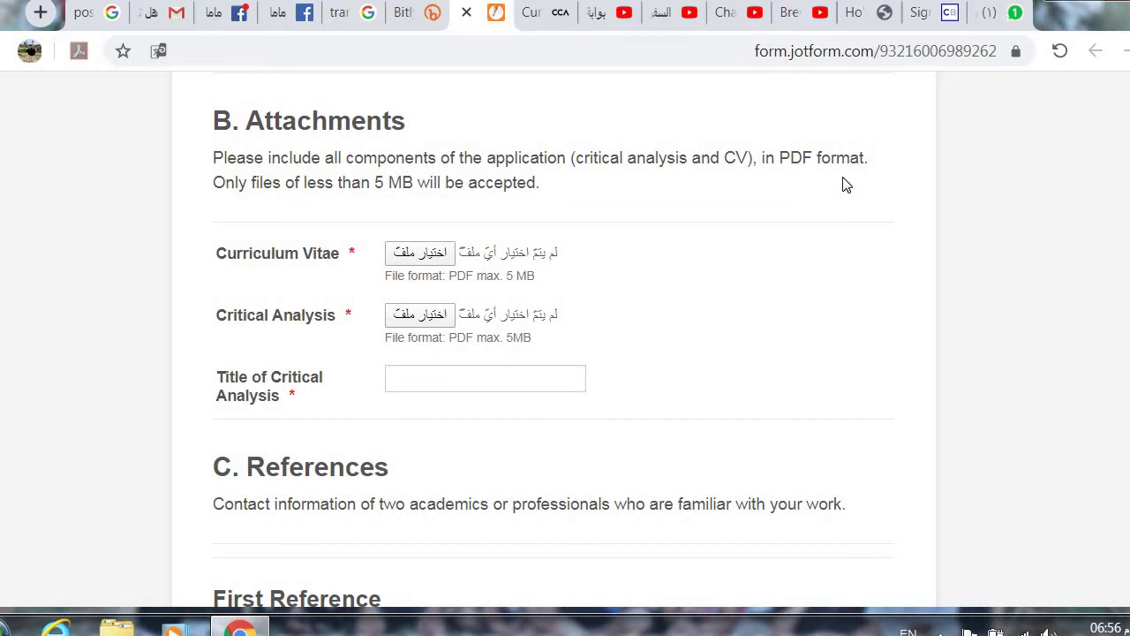
Step: Search Google for 'word to pdf' and open the wordtopdf.com Nitro converter page
left_click(111, 15)
left_click(359, 54)
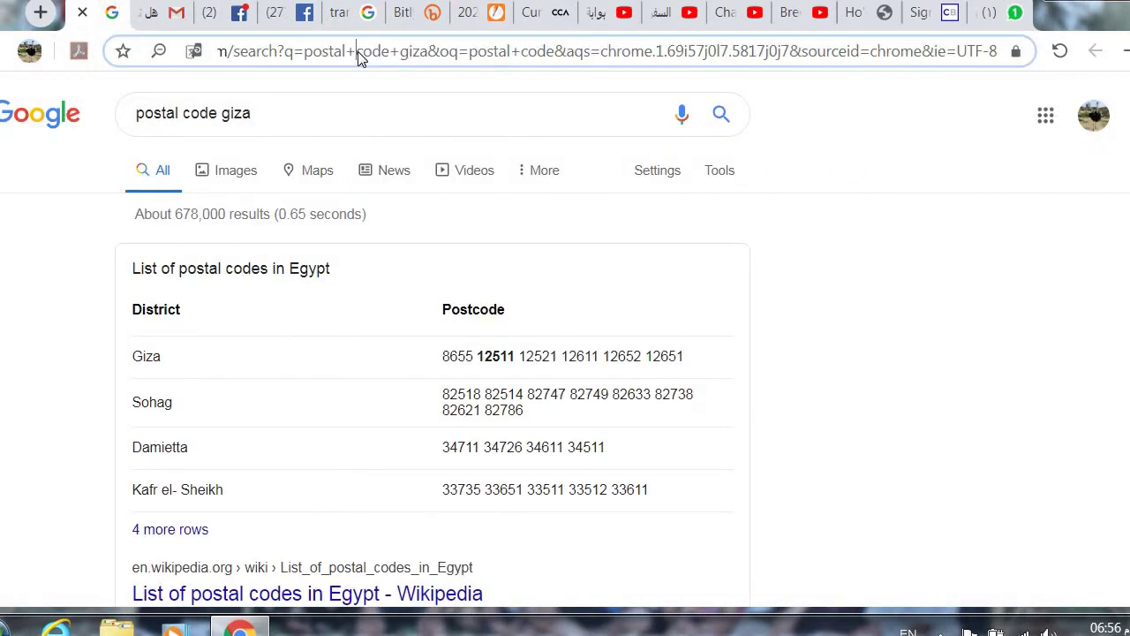
type("word to")
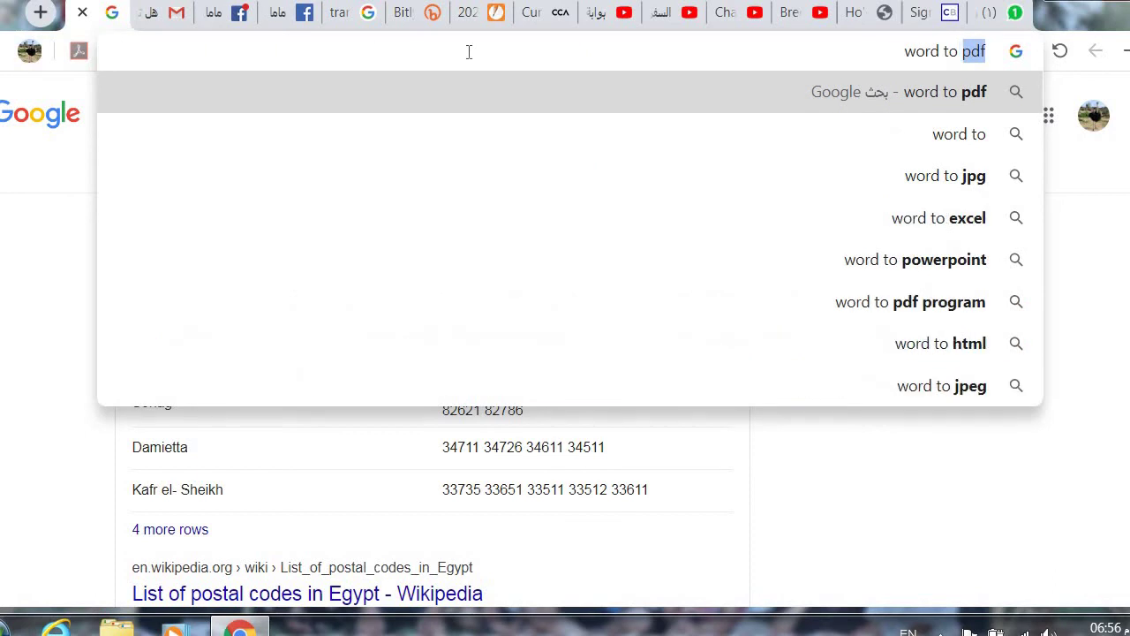
left_click(780, 87)
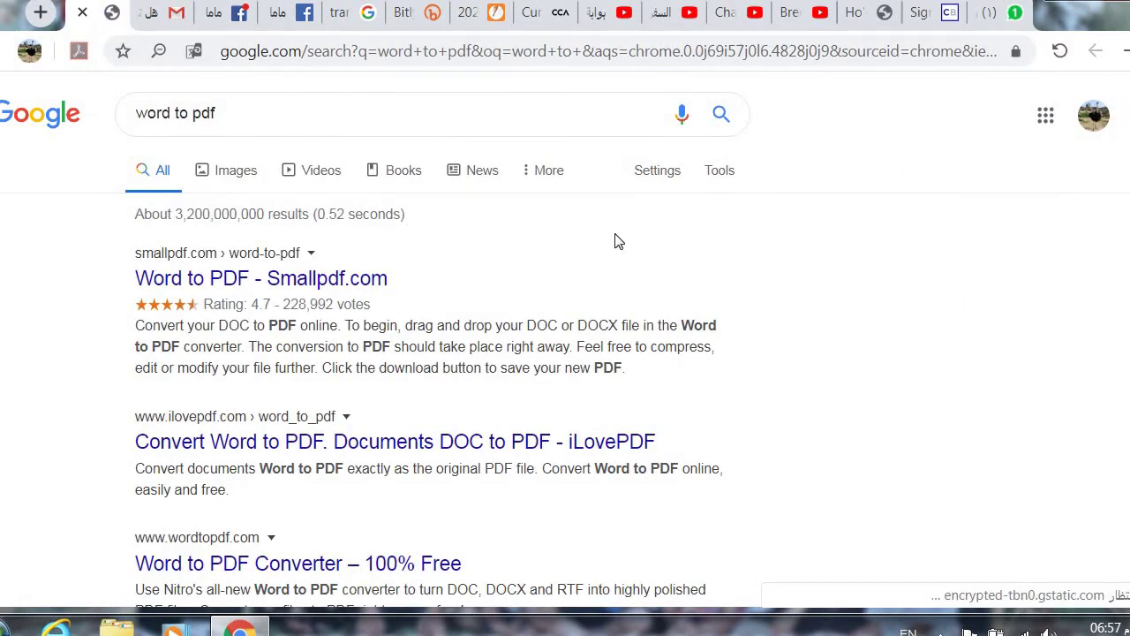
left_click(356, 282)
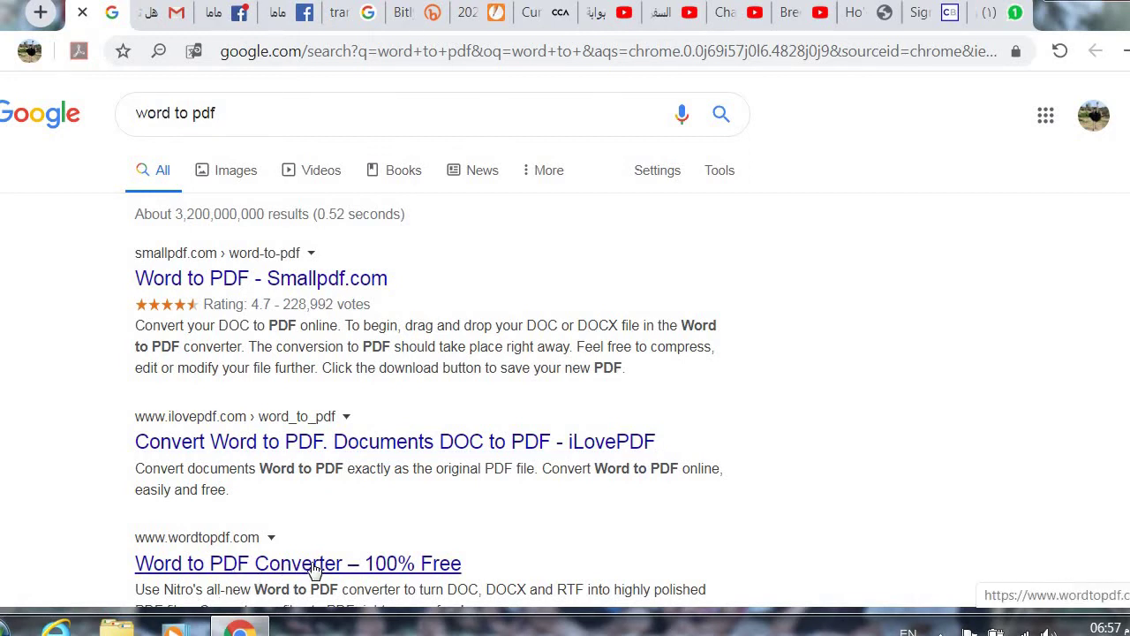
left_click(316, 565)
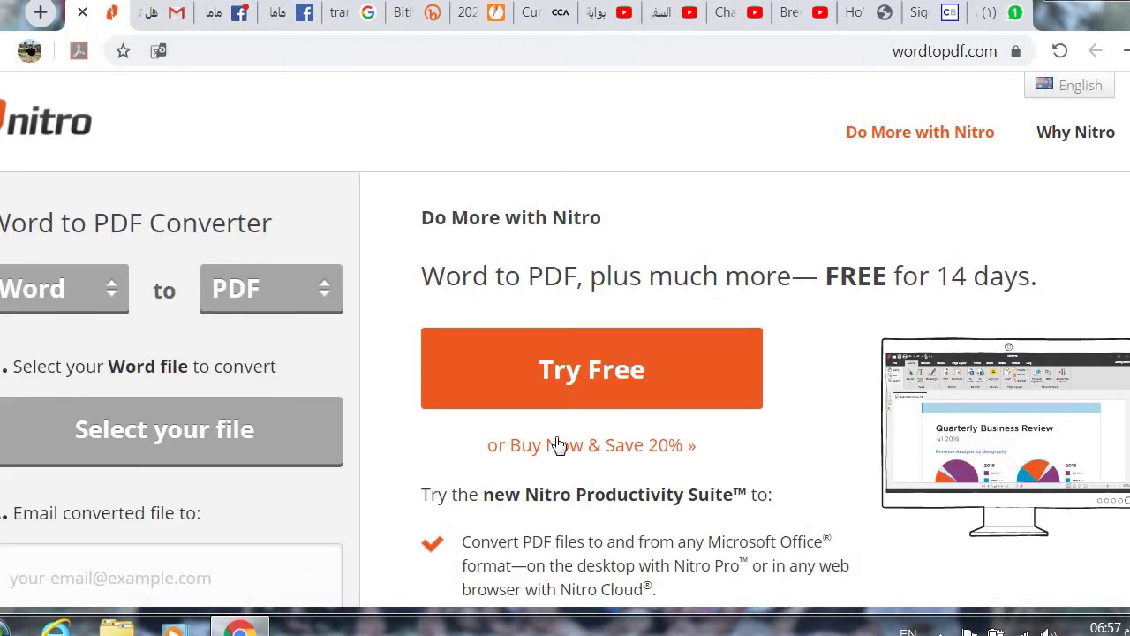
left_click(609, 404)
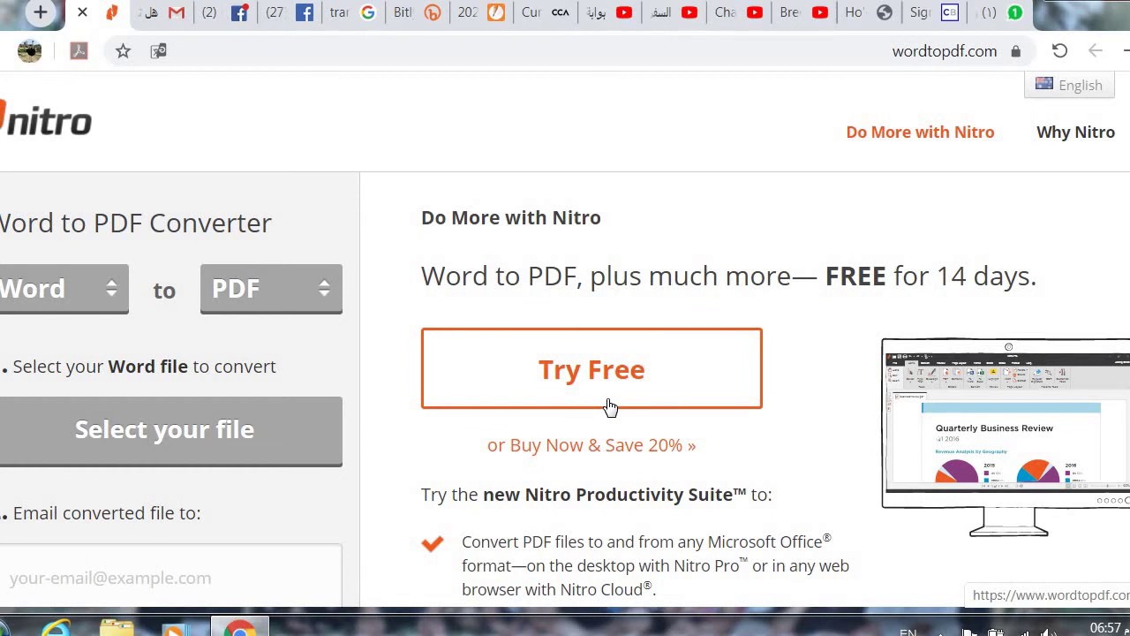